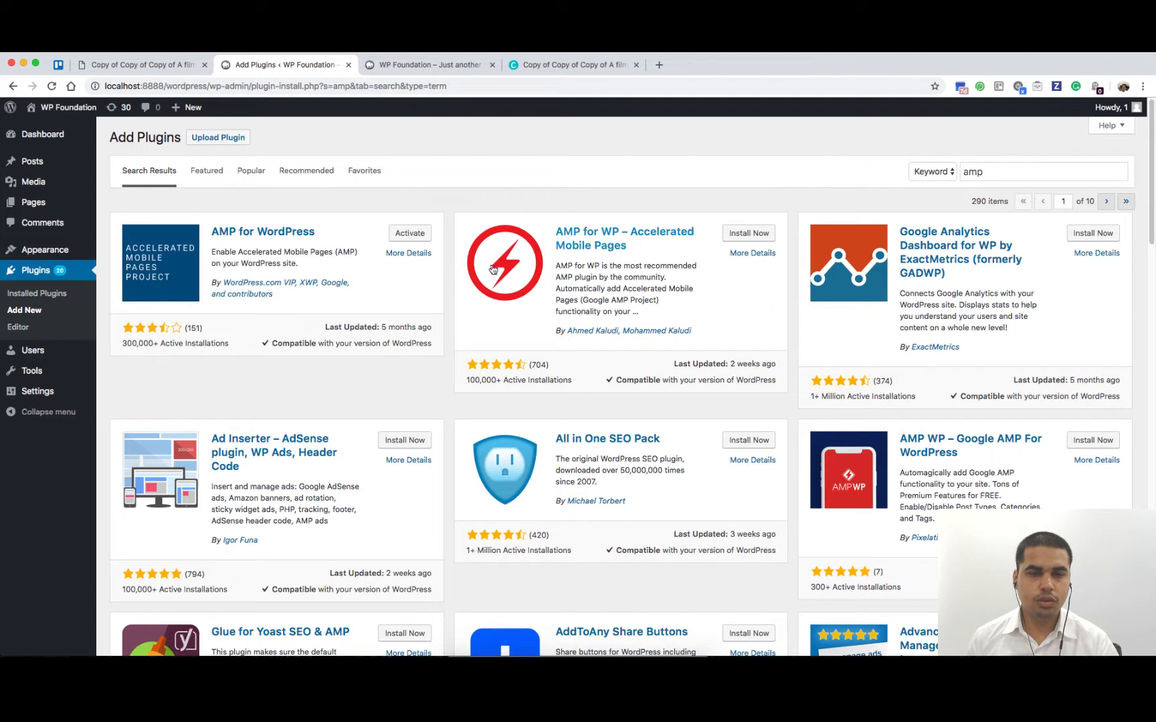
Compare the ratings, installation figures and update dates of the AMP for WP and AMP for WordPress plugins.
{"action": "left_click_drag", "start_coordinate": [556, 235], "coordinate": [677, 242]}
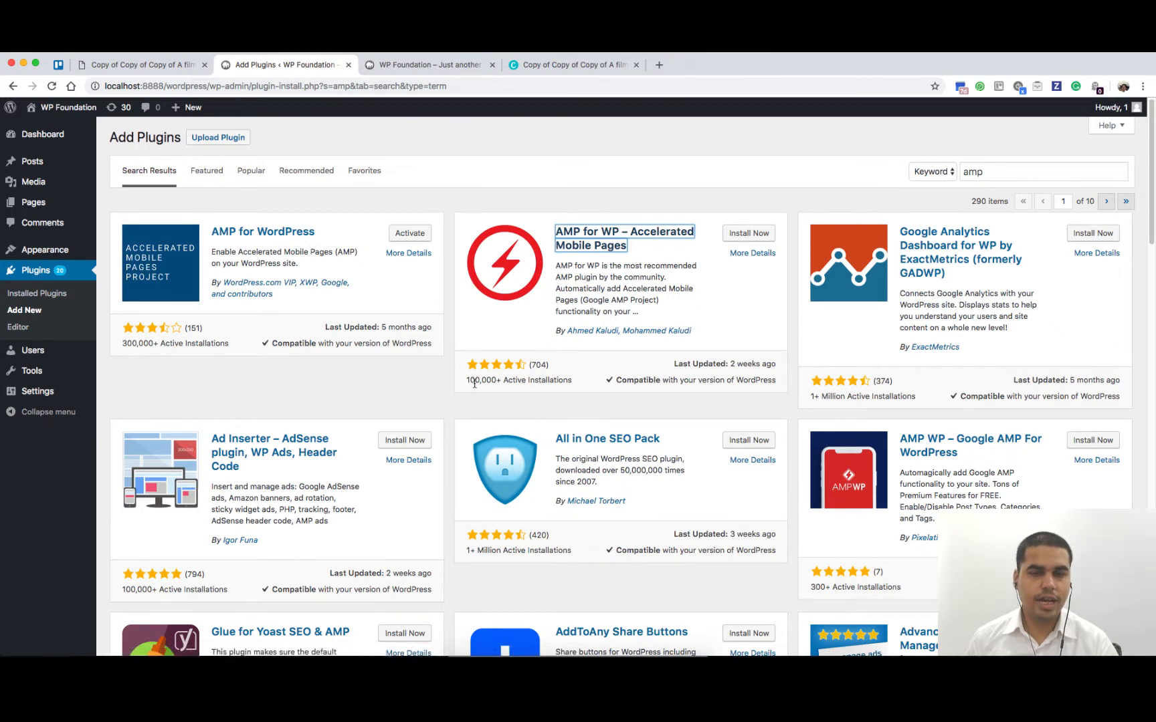
{"action": "left_click_drag", "start_coordinate": [475, 383], "coordinate": [539, 373]}
{"action": "left_click", "coordinate": [554, 377]}
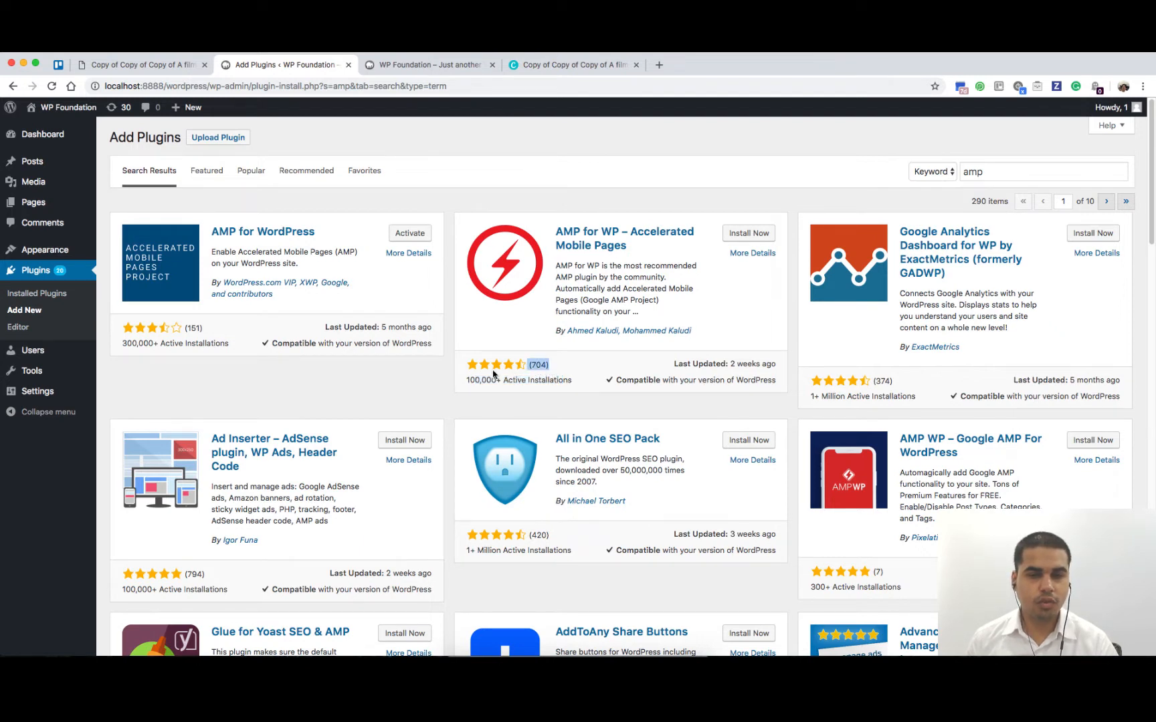
{"action": "left_click", "coordinate": [556, 365]}
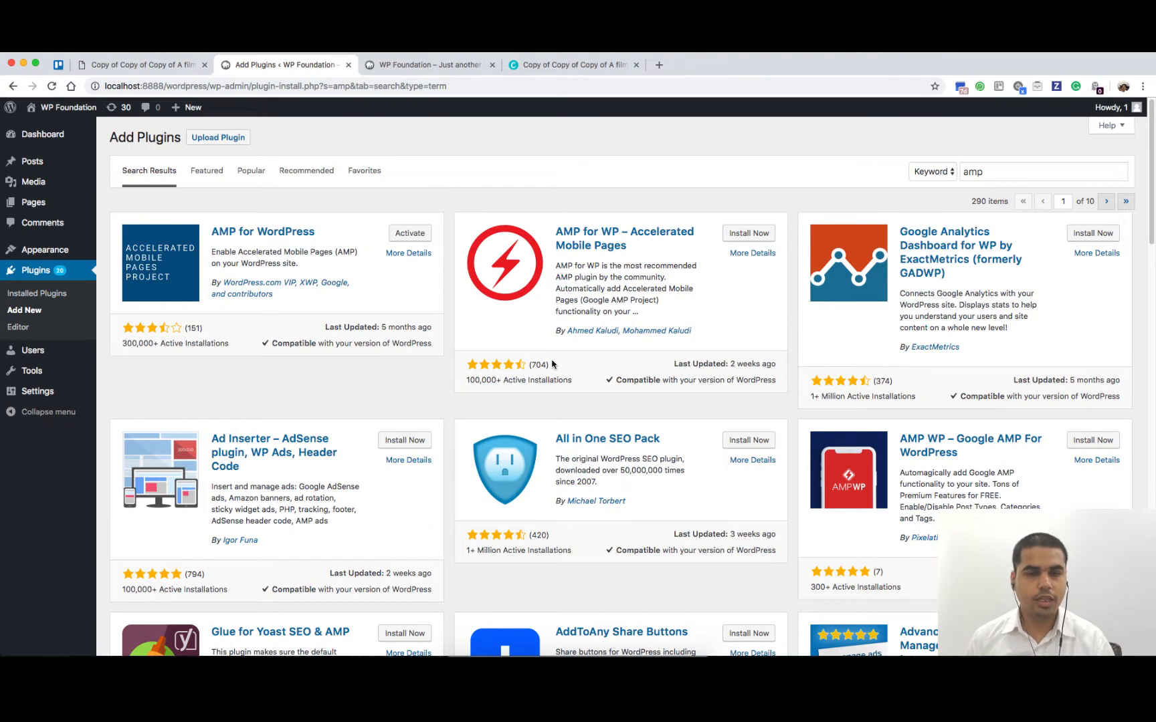
{"action": "left_click_drag", "start_coordinate": [567, 306], "coordinate": [565, 391]}
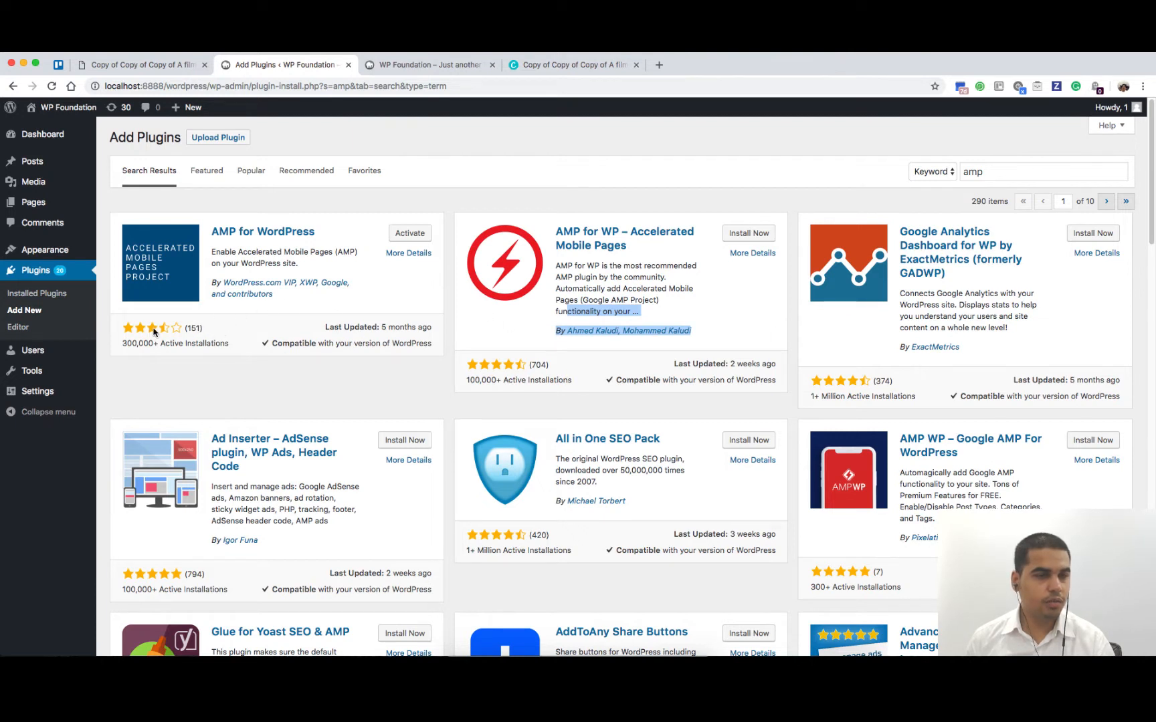
{"action": "triple_click", "coordinate": [195, 331]}
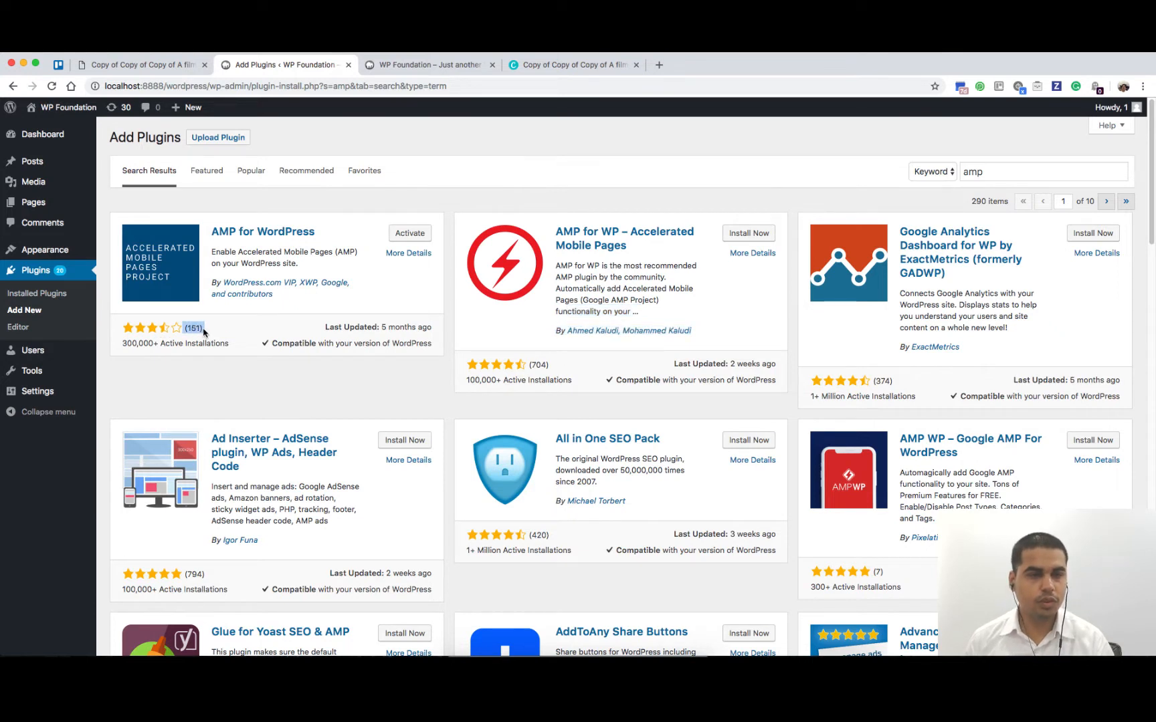
{"action": "left_click", "coordinate": [204, 330]}
{"action": "left_click_drag", "start_coordinate": [143, 343], "coordinate": [266, 335]}
{"action": "left_click", "coordinate": [266, 335]}
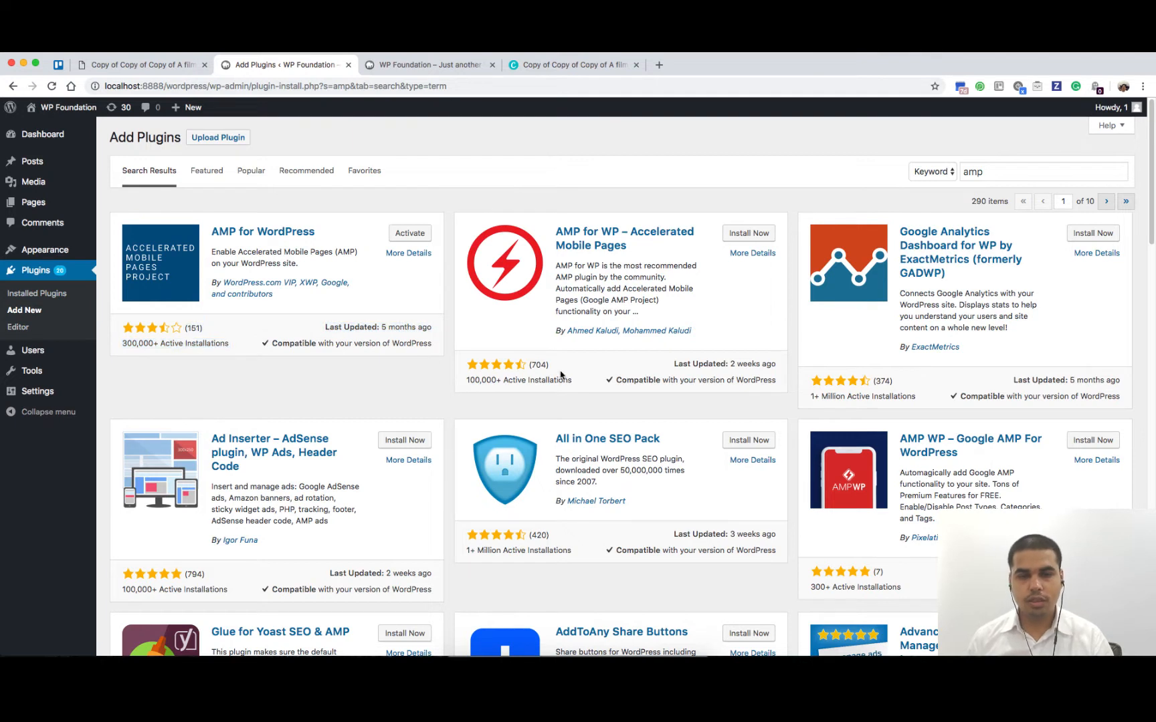
{"action": "left_click_drag", "start_coordinate": [568, 346], "coordinate": [650, 365]}
{"action": "double_click", "coordinate": [580, 286]}
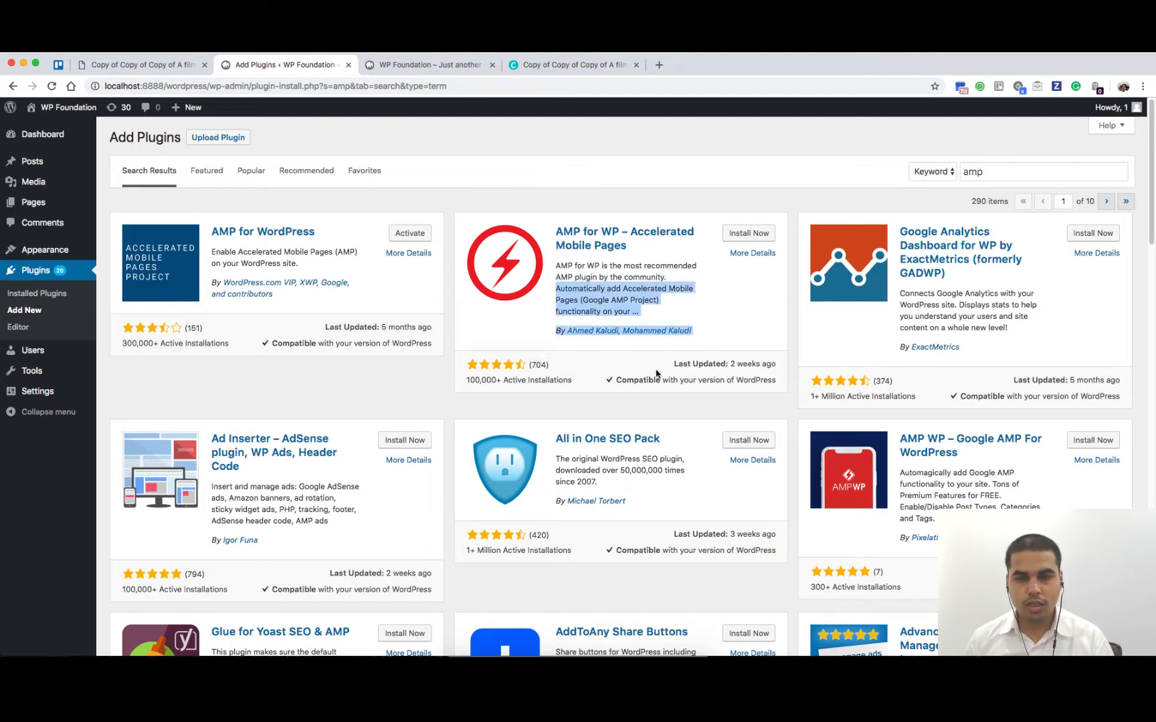
{"action": "left_click", "coordinate": [656, 365]}
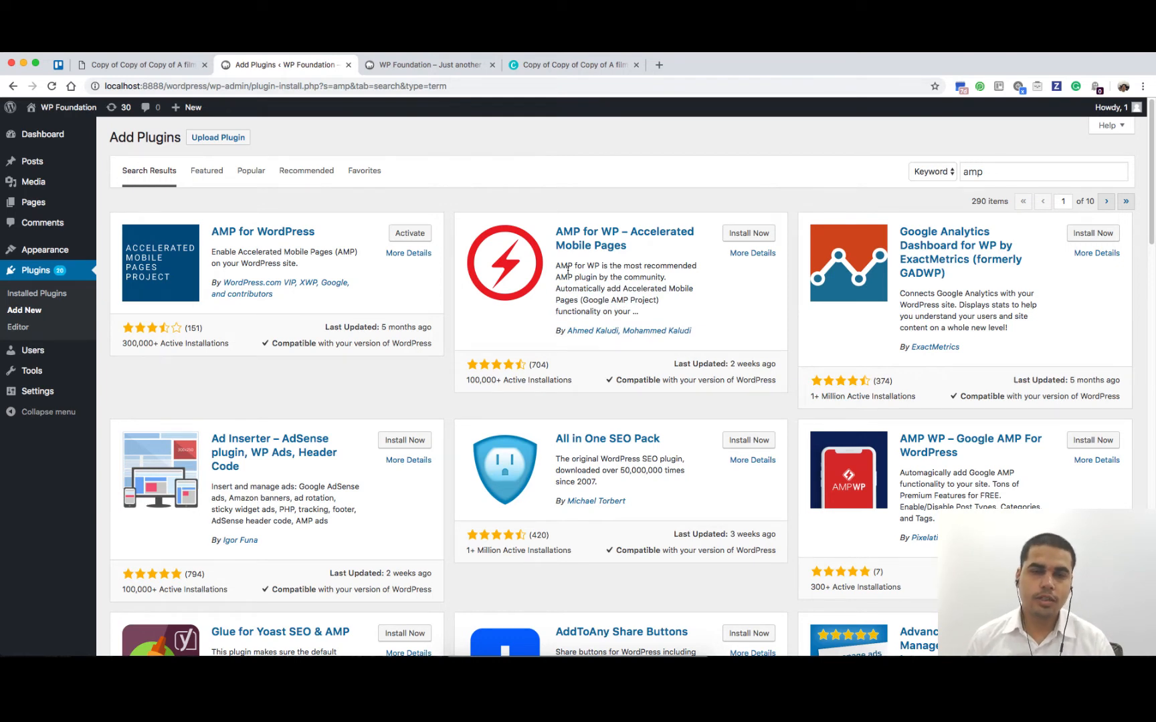
Install and activate the AMP for WP – Accelerated Mobile Pages plugin.
{"action": "left_click", "coordinate": [749, 234]}
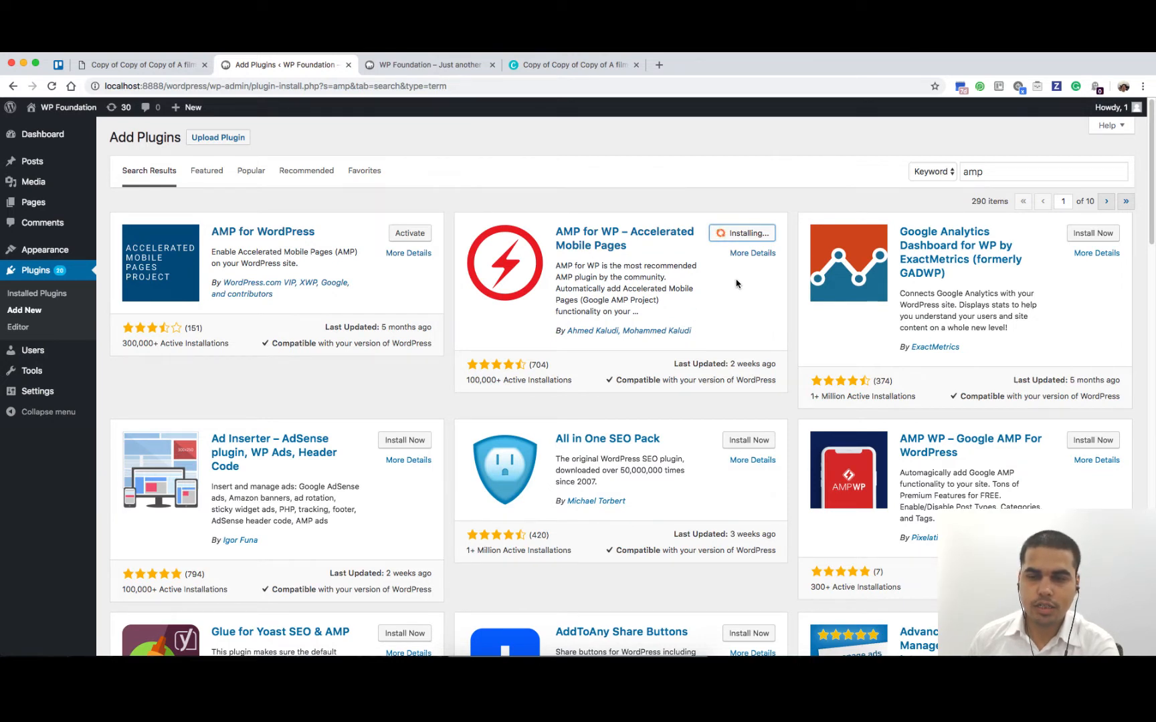
{"action": "left_click", "coordinate": [754, 233]}
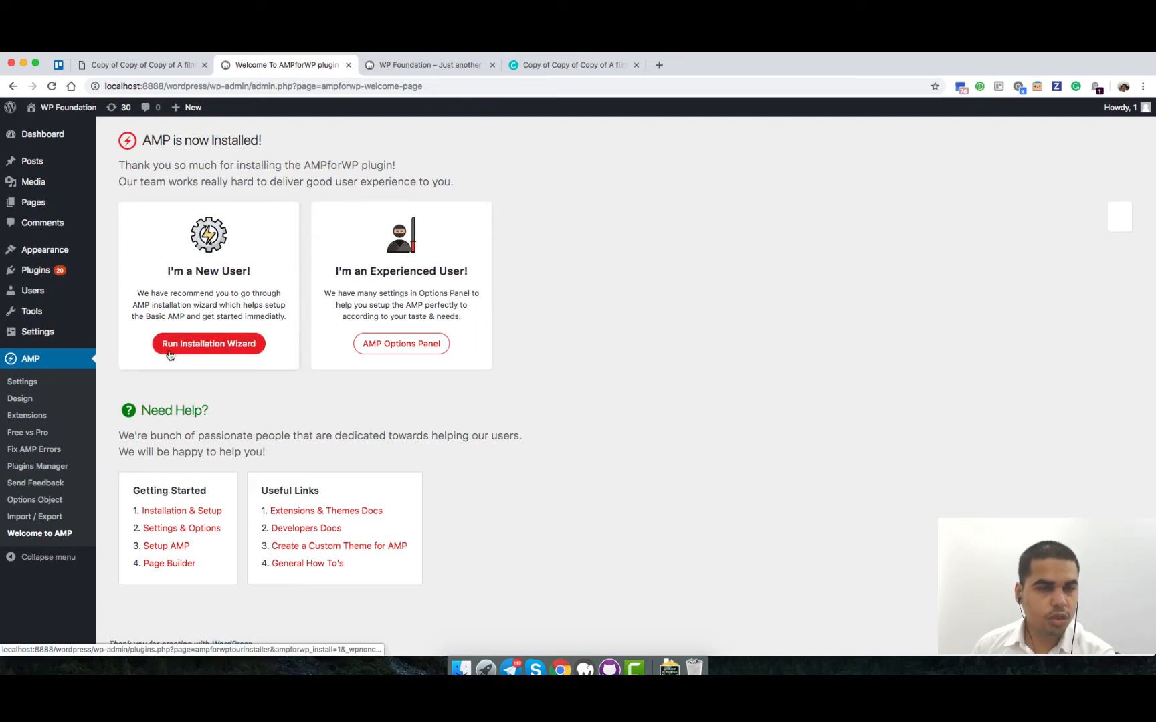
Run the AMP installation wizard in a new browser tab and save the logo step without setting a logo.
{"action": "right_click", "coordinate": [245, 350]}
{"action": "left_click", "coordinate": [287, 351]}
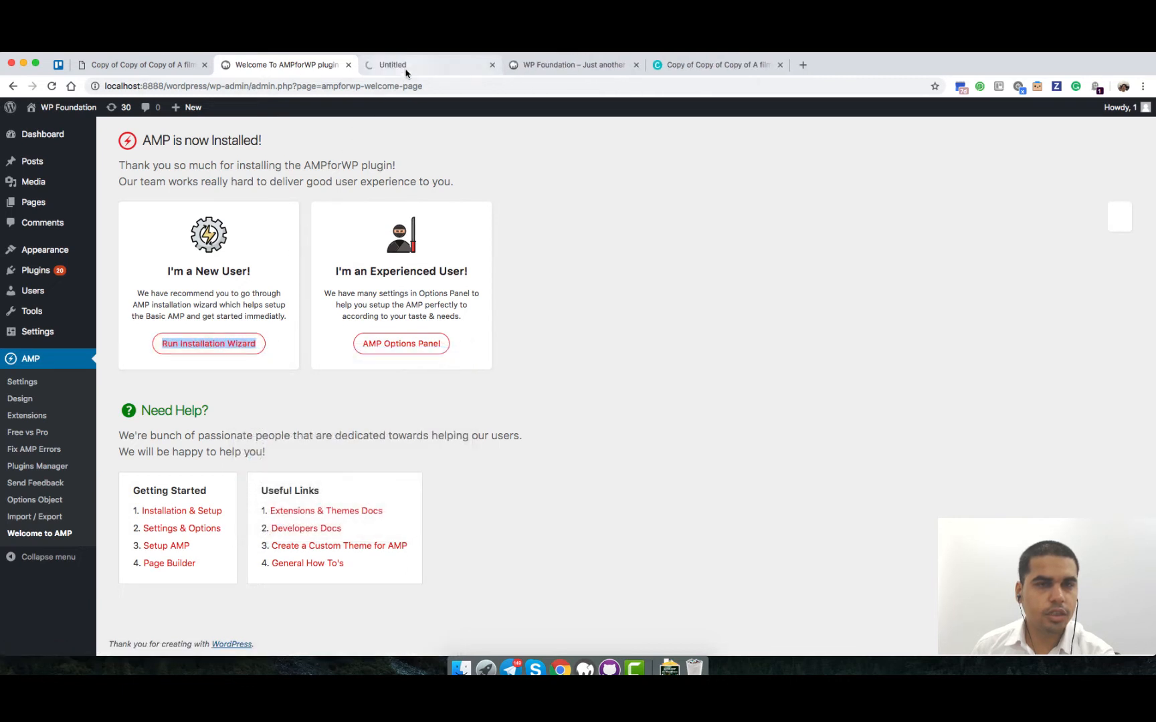
{"action": "left_click", "coordinate": [406, 67]}
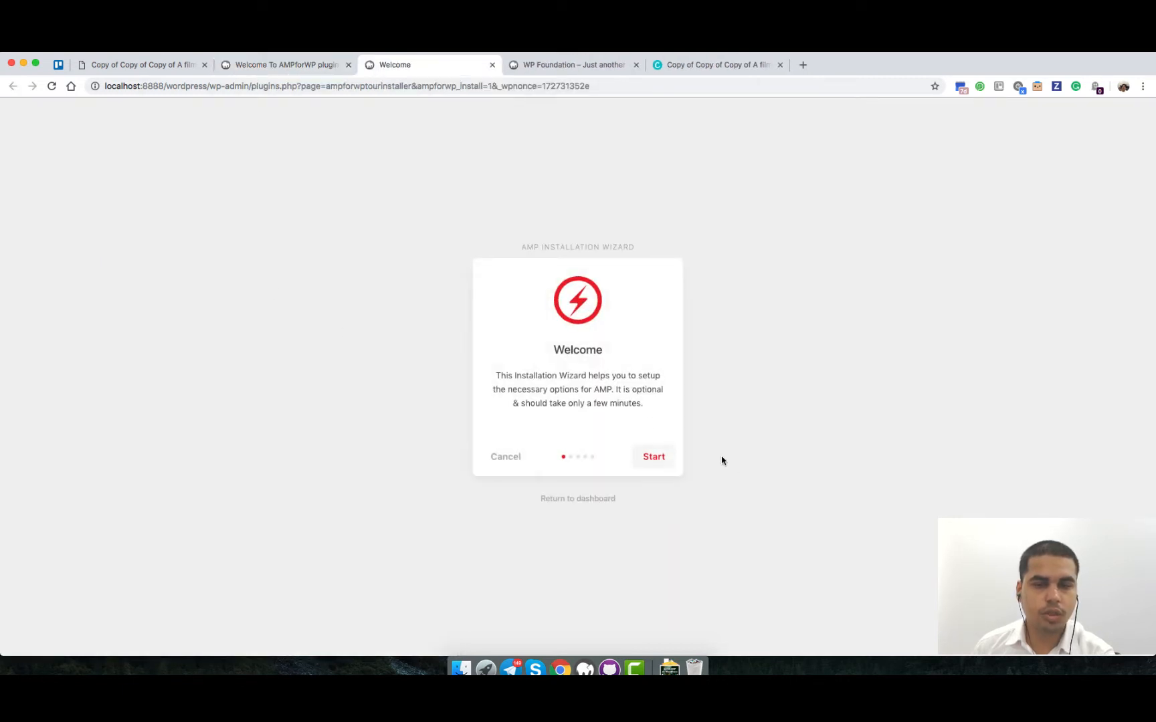
{"action": "left_click", "coordinate": [661, 462]}
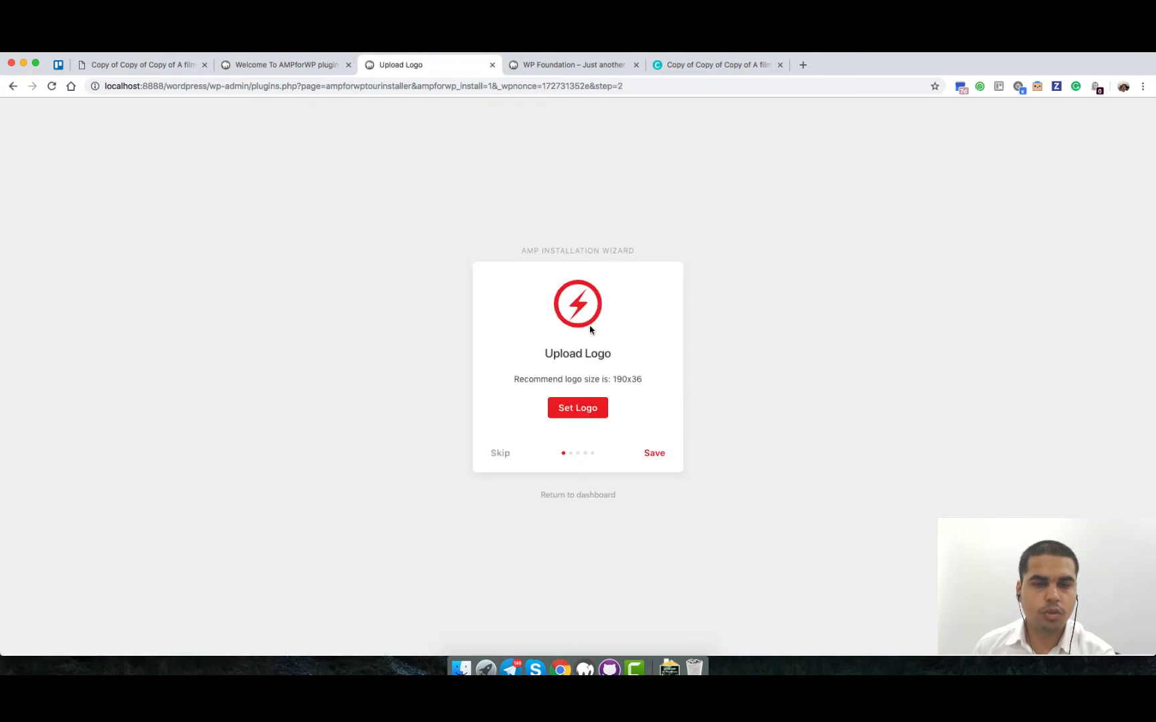
{"action": "left_click", "coordinate": [659, 461]}
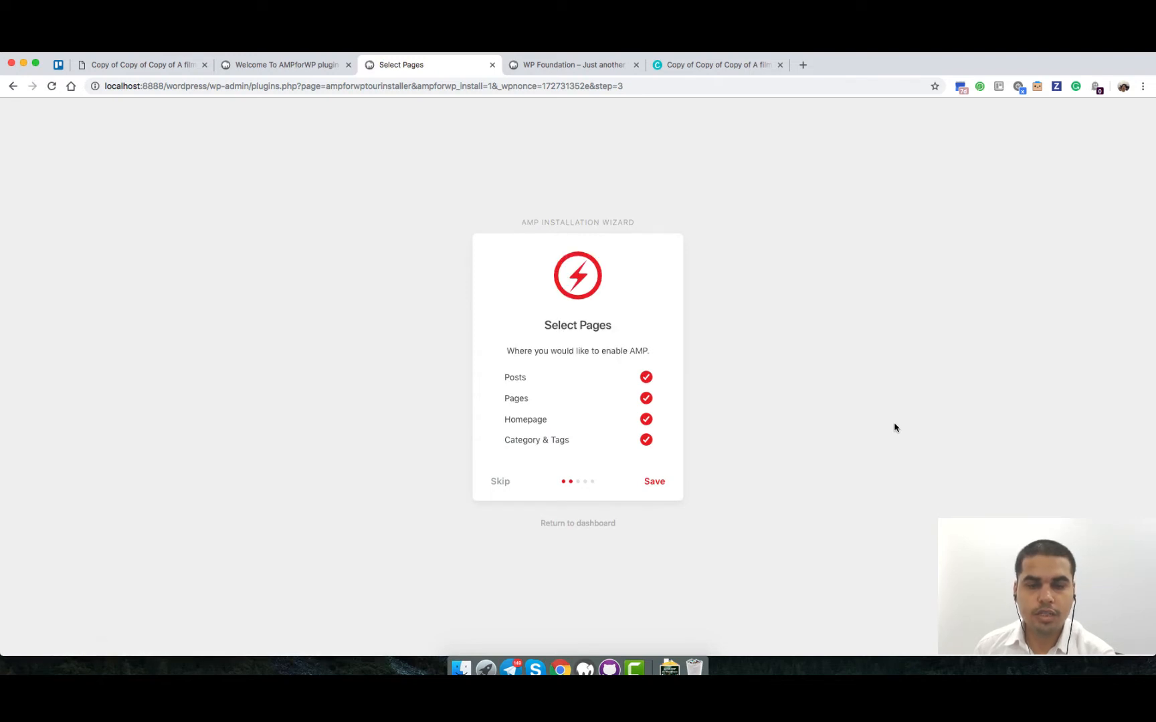
Turn off AMP for the Homepage, keep Posts, Pages and Category & Tags enabled, and save the page selection.
{"action": "left_click", "coordinate": [598, 415]}
{"action": "left_click", "coordinate": [599, 406]}
{"action": "left_click", "coordinate": [599, 406]}
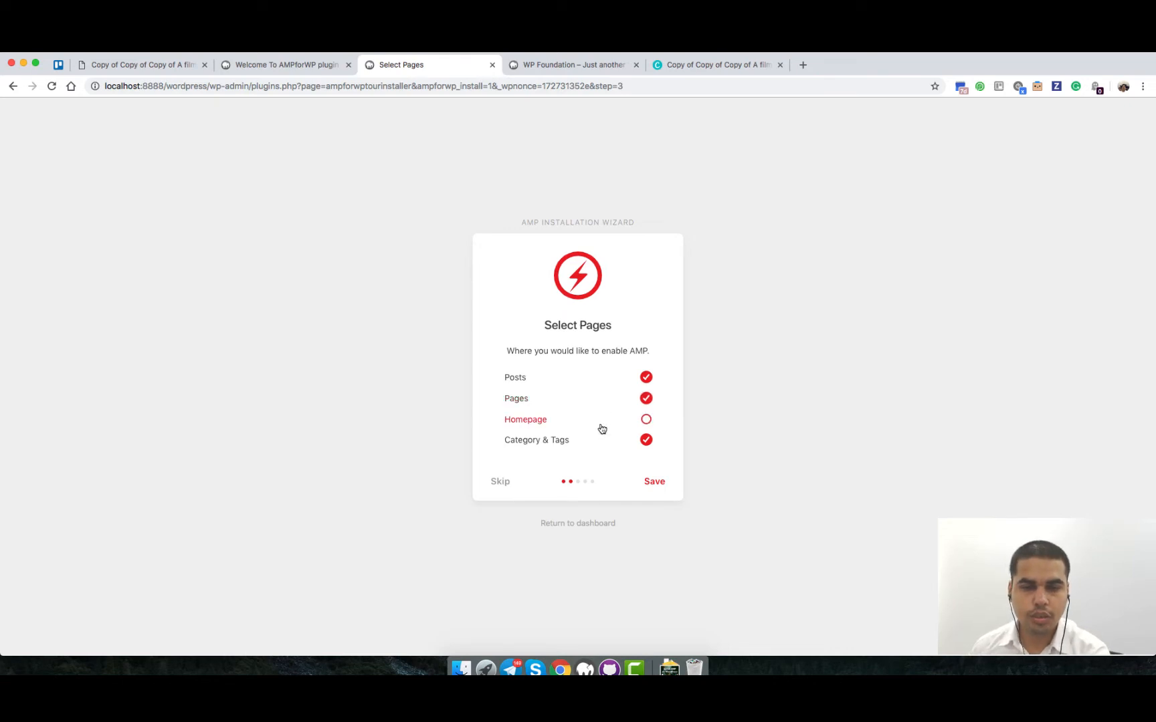
{"action": "left_click", "coordinate": [594, 388]}
{"action": "left_click", "coordinate": [594, 388]}
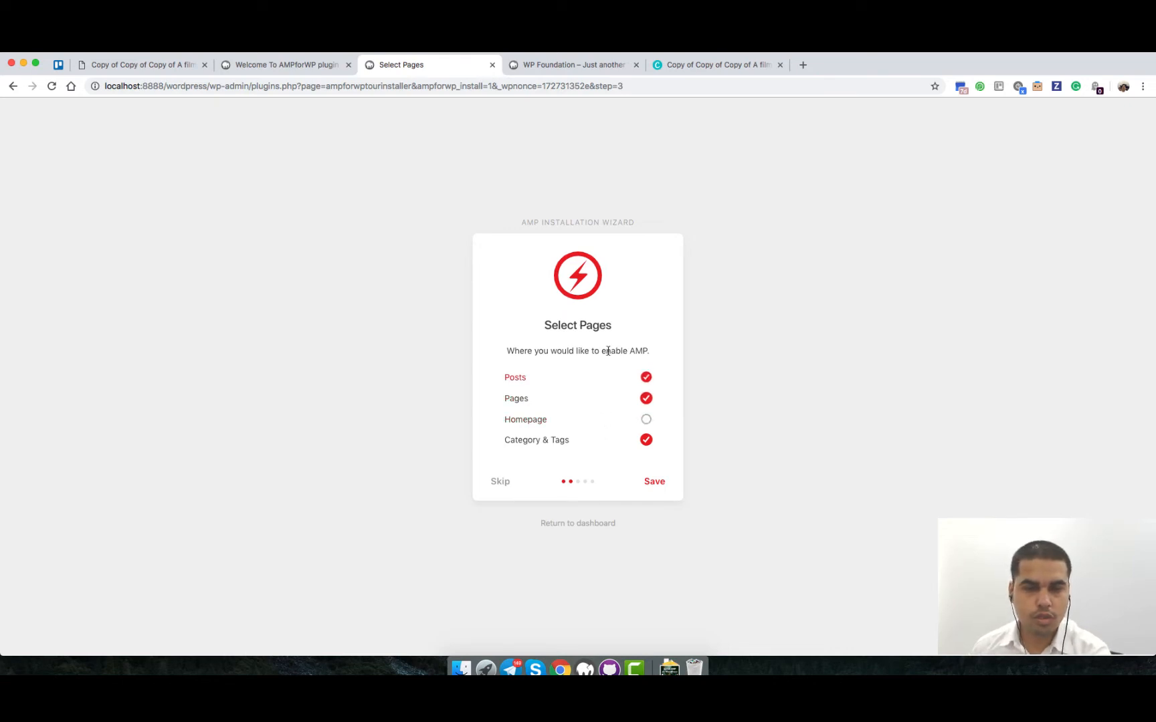
{"action": "left_click", "coordinate": [655, 482]}
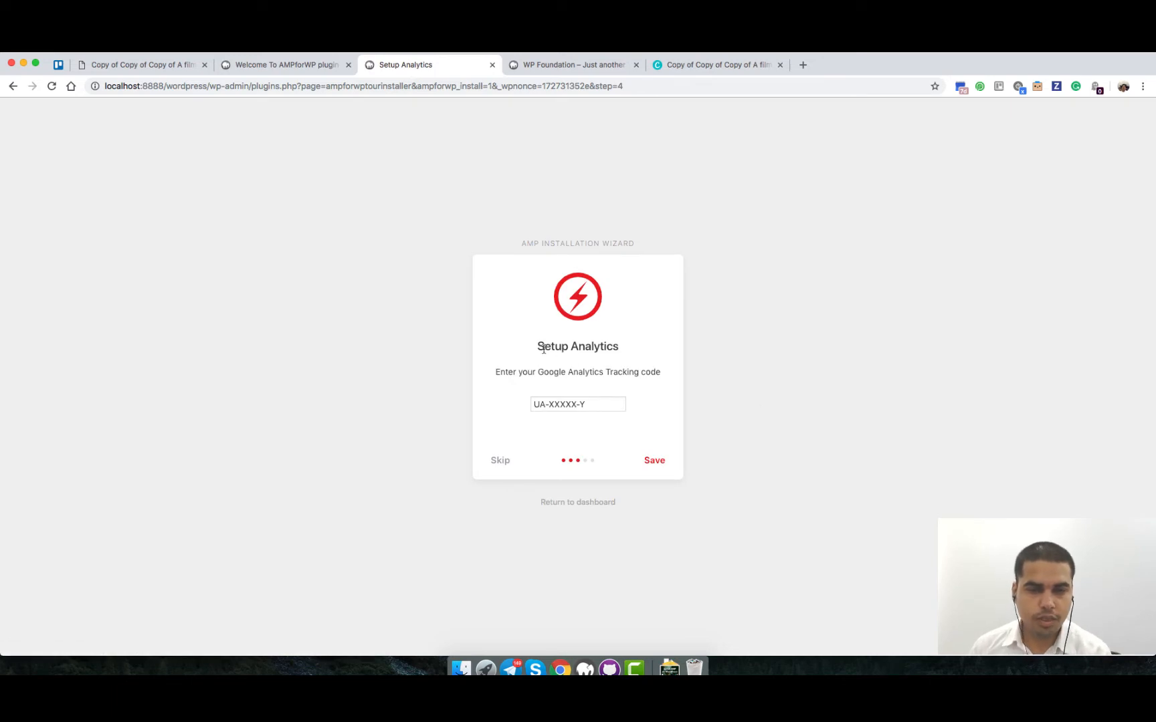
Save the analytics step without changing the tracking code, and save the Swift design.
{"action": "left_click_drag", "start_coordinate": [543, 349], "coordinate": [505, 376]}
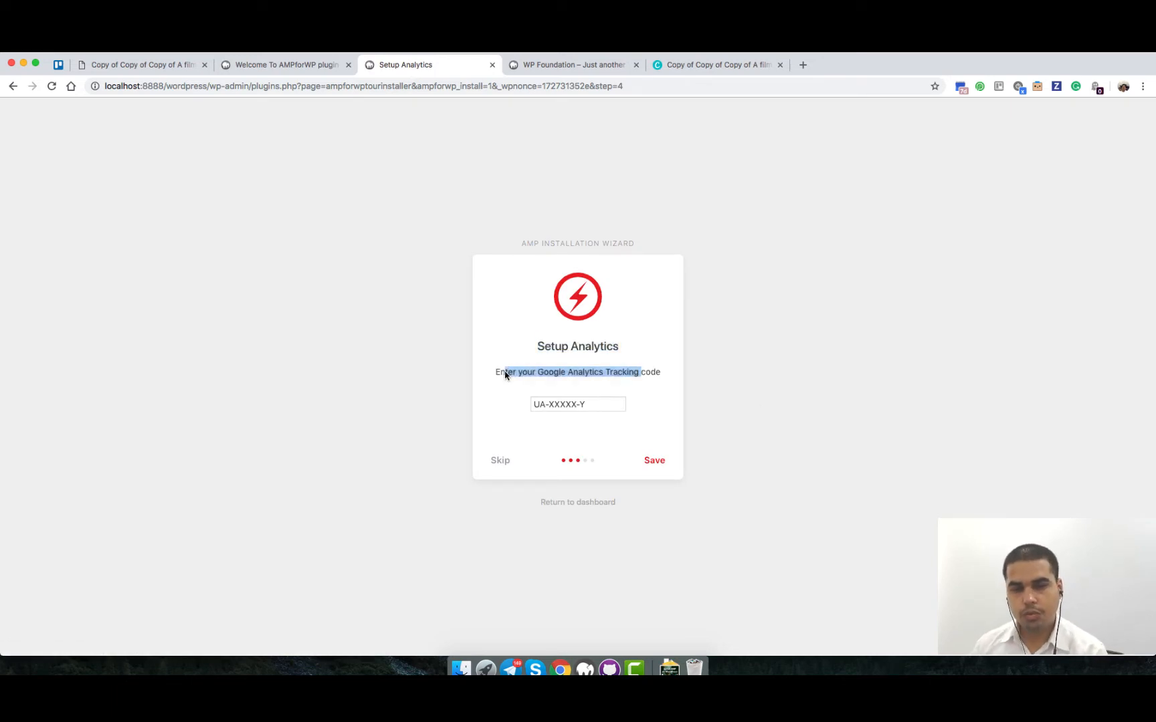
{"action": "left_click", "coordinate": [674, 459]}
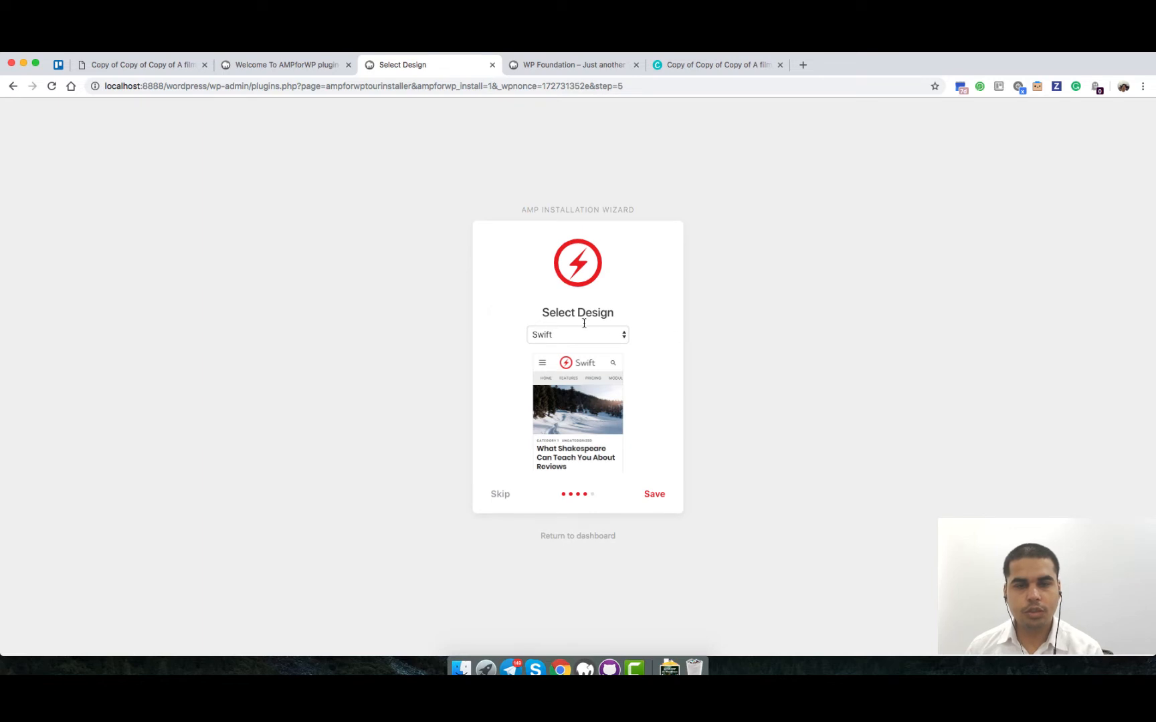
{"action": "left_click_drag", "start_coordinate": [593, 317], "coordinate": [558, 315]}
{"action": "left_click", "coordinate": [591, 334]}
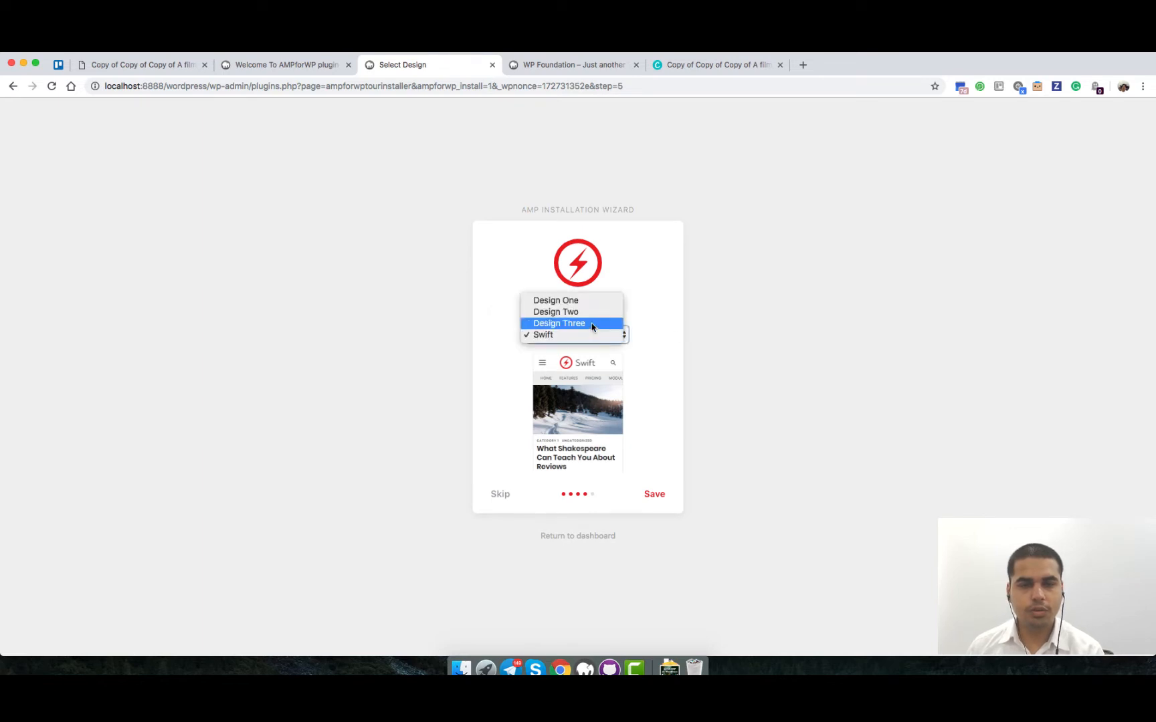
{"action": "left_click", "coordinate": [621, 327]}
{"action": "left_click", "coordinate": [610, 335]}
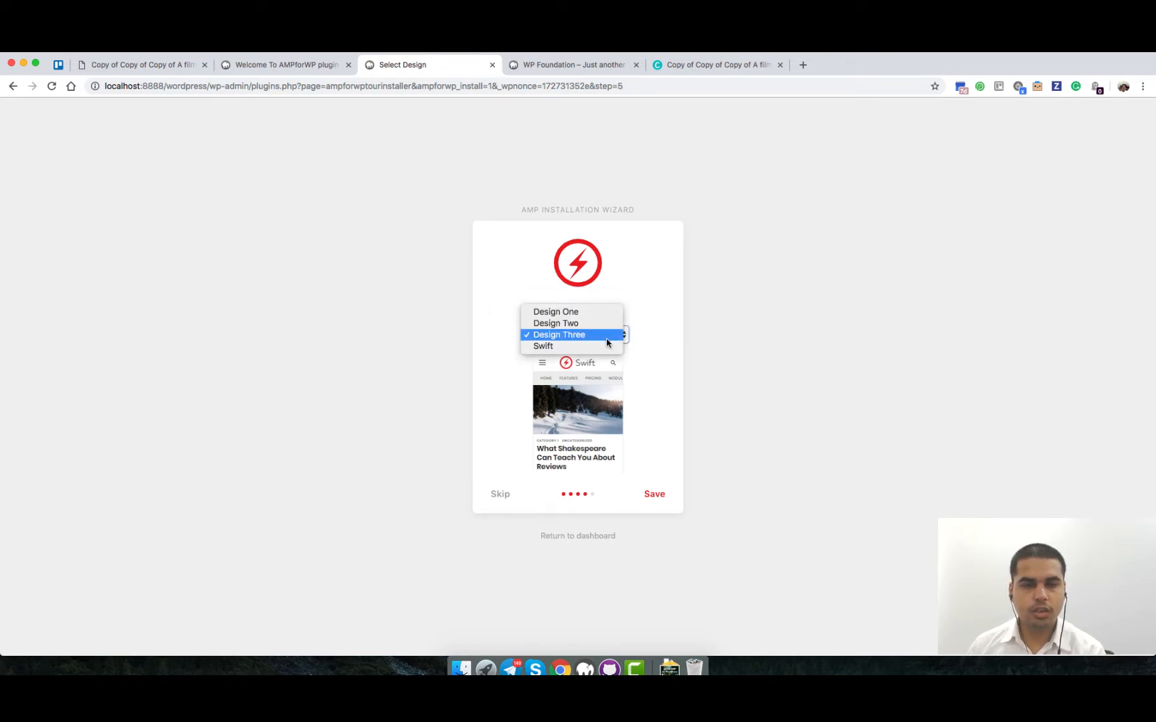
{"action": "left_click", "coordinate": [608, 345]}
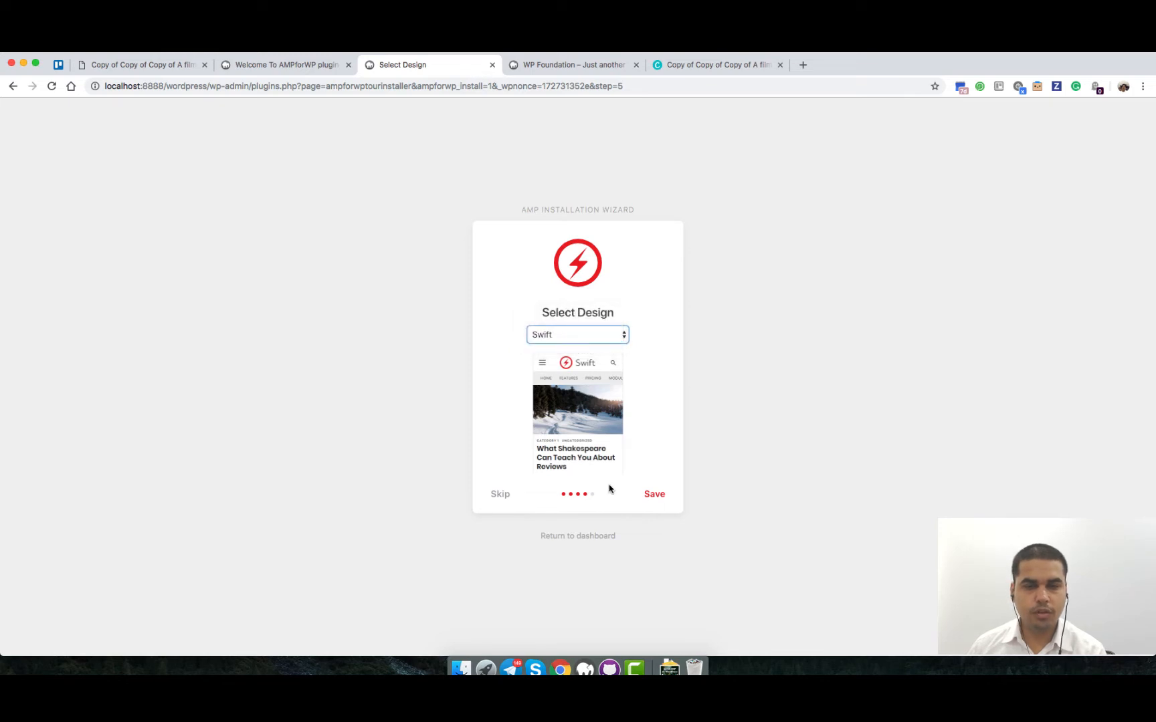
{"action": "left_click", "coordinate": [653, 495]}
Finish the AMP installation wizard and go to the AMP options panel.
{"action": "left_click", "coordinate": [568, 65]}
{"action": "left_click", "coordinate": [451, 66]}
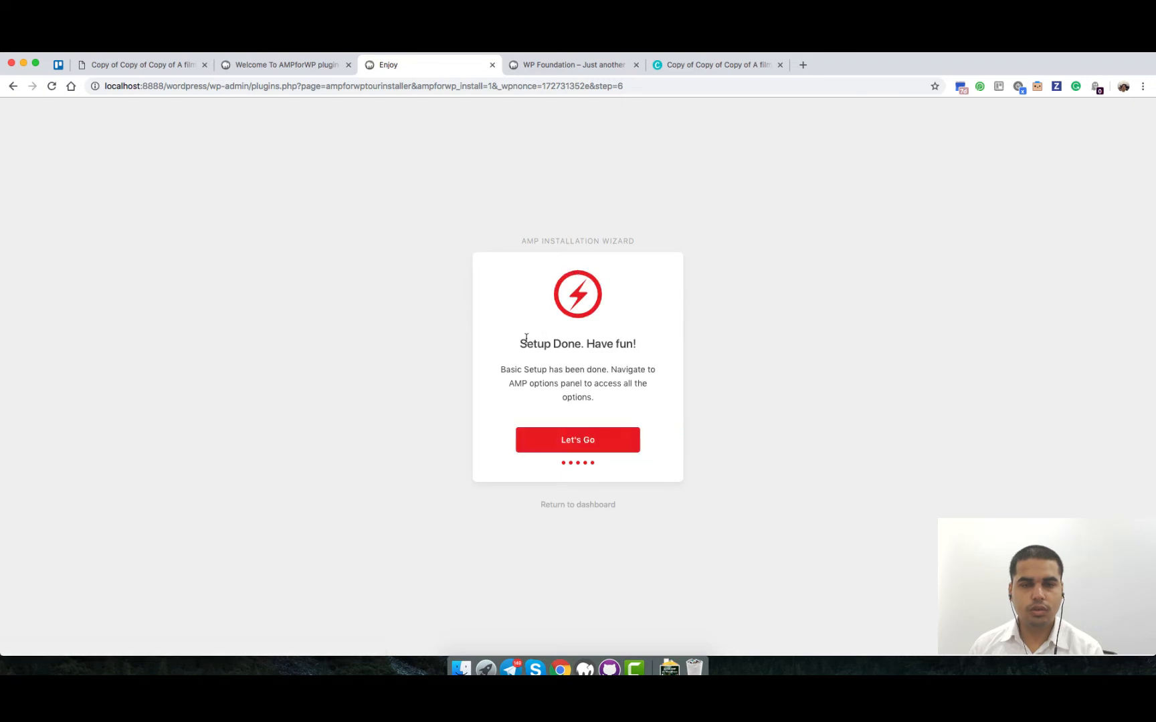
{"action": "mouse_move", "coordinate": [526, 338]}
{"action": "left_mouse_down"}
{"action": "mouse_move", "coordinate": [638, 344]}
{"action": "mouse_move", "coordinate": [535, 347]}
{"action": "left_mouse_up"}
{"action": "left_click", "coordinate": [537, 346]}
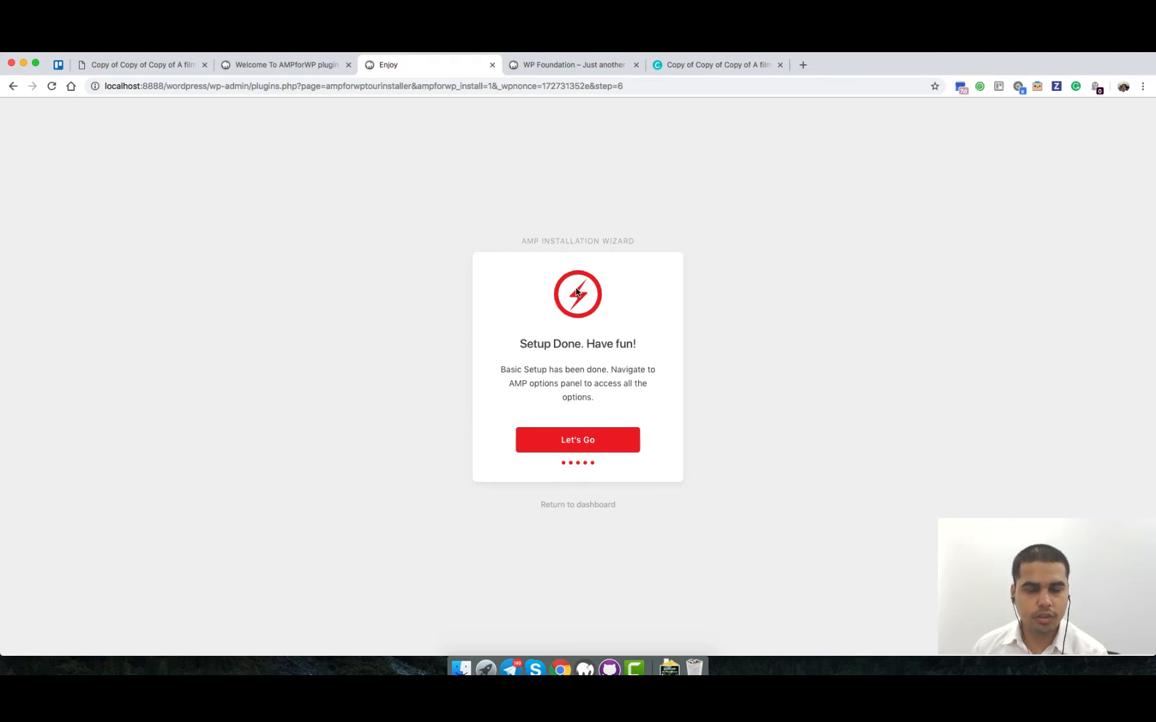
{"action": "left_click", "coordinate": [588, 439]}
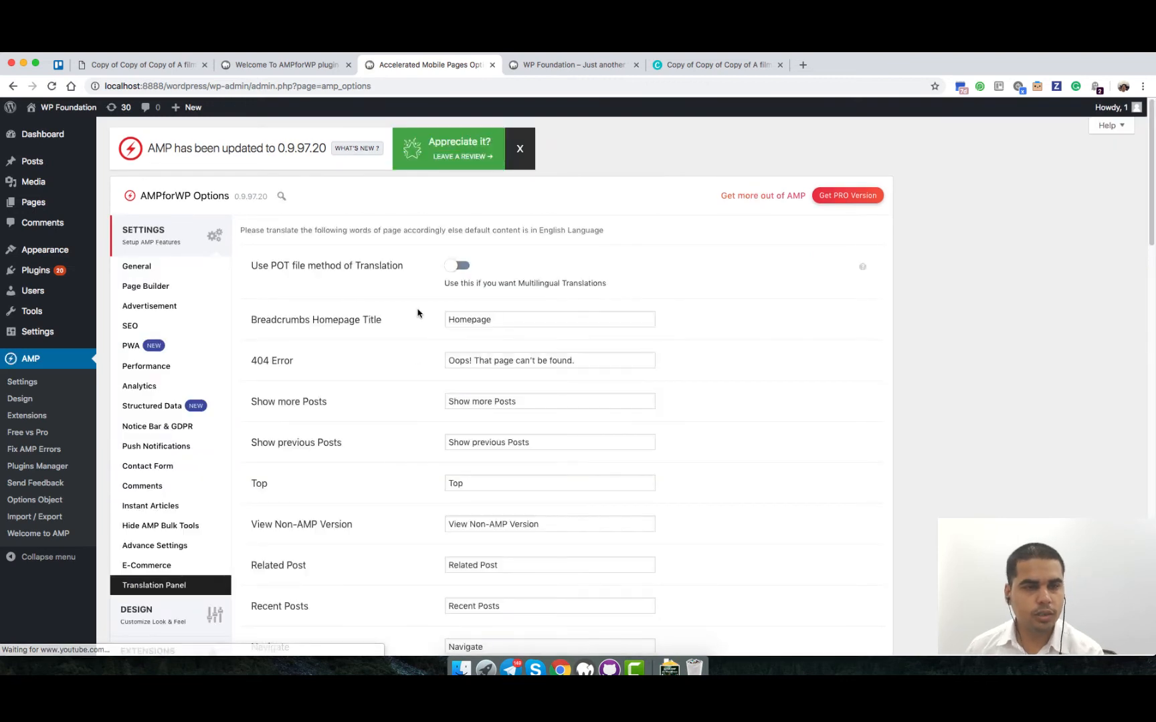
Look through the AMP settings sections, including General, Advertisement, SEO, Performance, Structured Data, Comments and Instant Articles.
{"action": "left_click", "coordinate": [218, 268]}
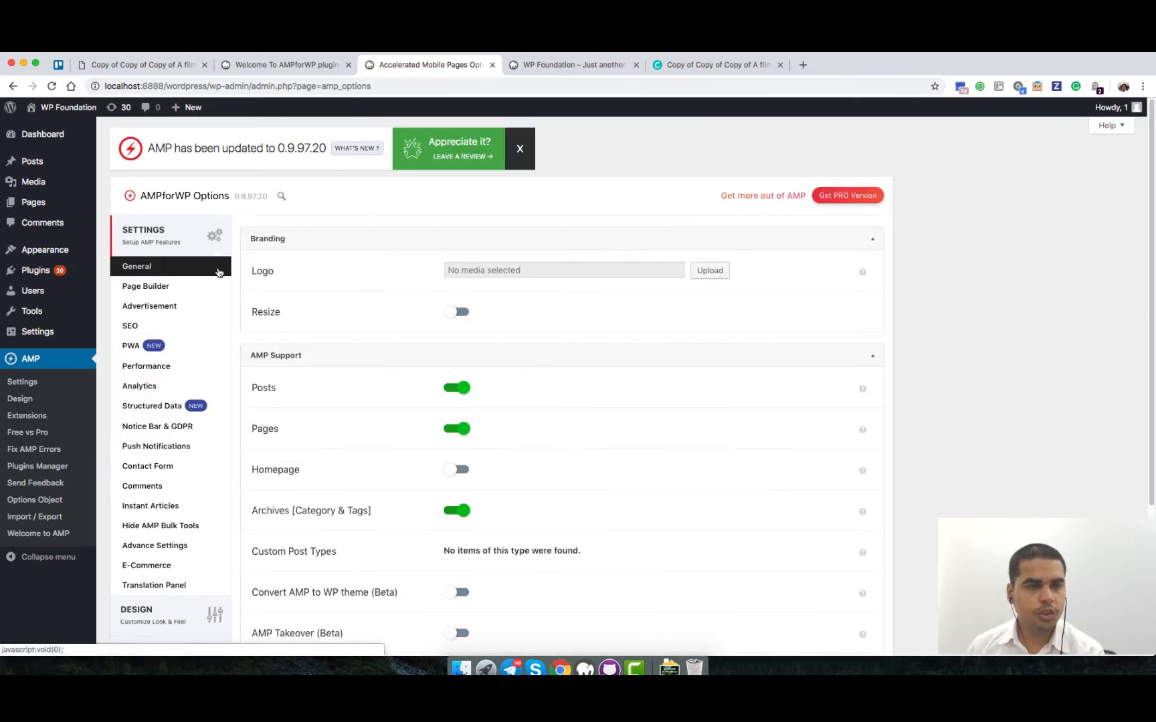
{"action": "left_click", "coordinate": [213, 306]}
{"action": "scroll", "coordinate": [209, 321], "scroll_direction": "down", "scroll_amount": 1}
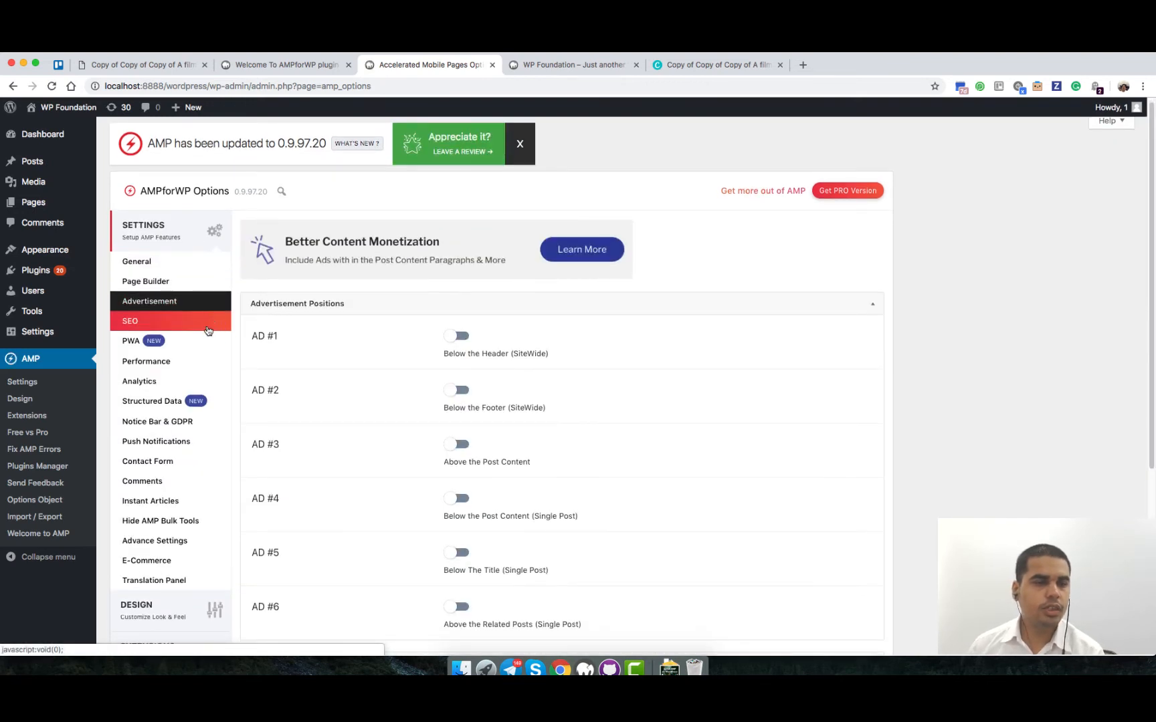
{"action": "left_click", "coordinate": [206, 323]}
{"action": "left_click", "coordinate": [199, 361]}
{"action": "left_click", "coordinate": [196, 382]}
{"action": "left_click", "coordinate": [193, 402]}
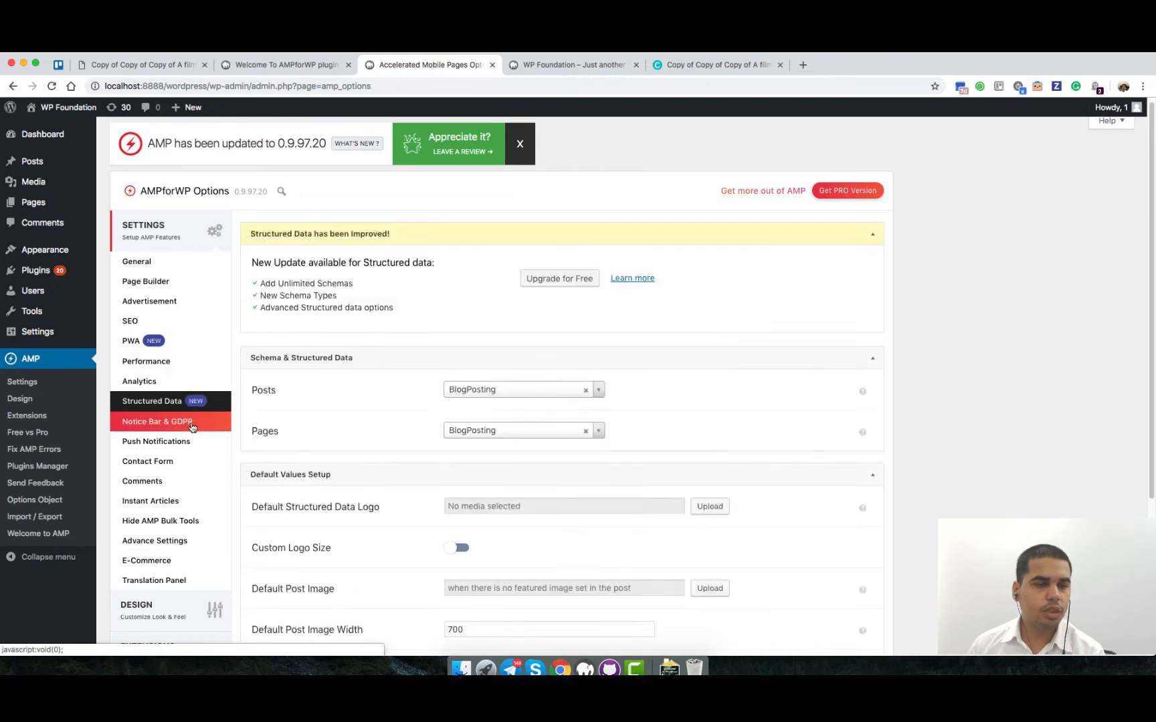
{"action": "left_click", "coordinate": [191, 422]}
{"action": "left_click", "coordinate": [191, 461]}
{"action": "left_click", "coordinate": [191, 480]}
{"action": "scroll", "coordinate": [196, 464], "scroll_direction": "down", "scroll_amount": 2}
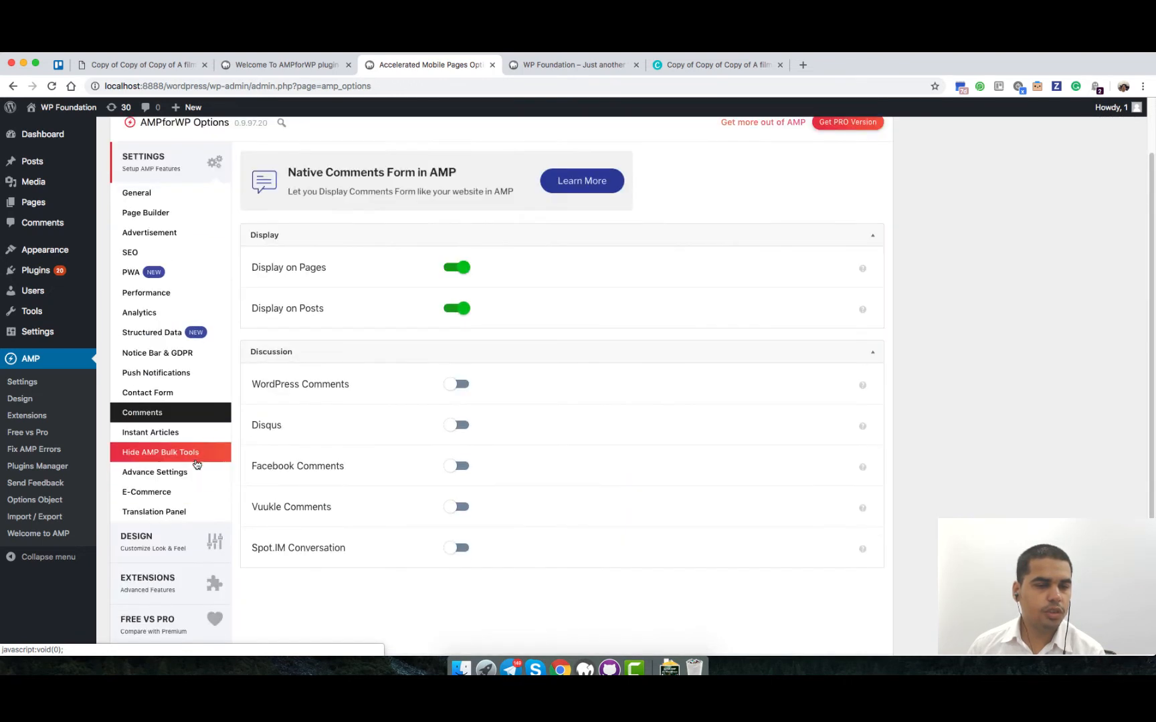
{"action": "left_click", "coordinate": [196, 455]}
{"action": "left_click", "coordinate": [194, 432]}
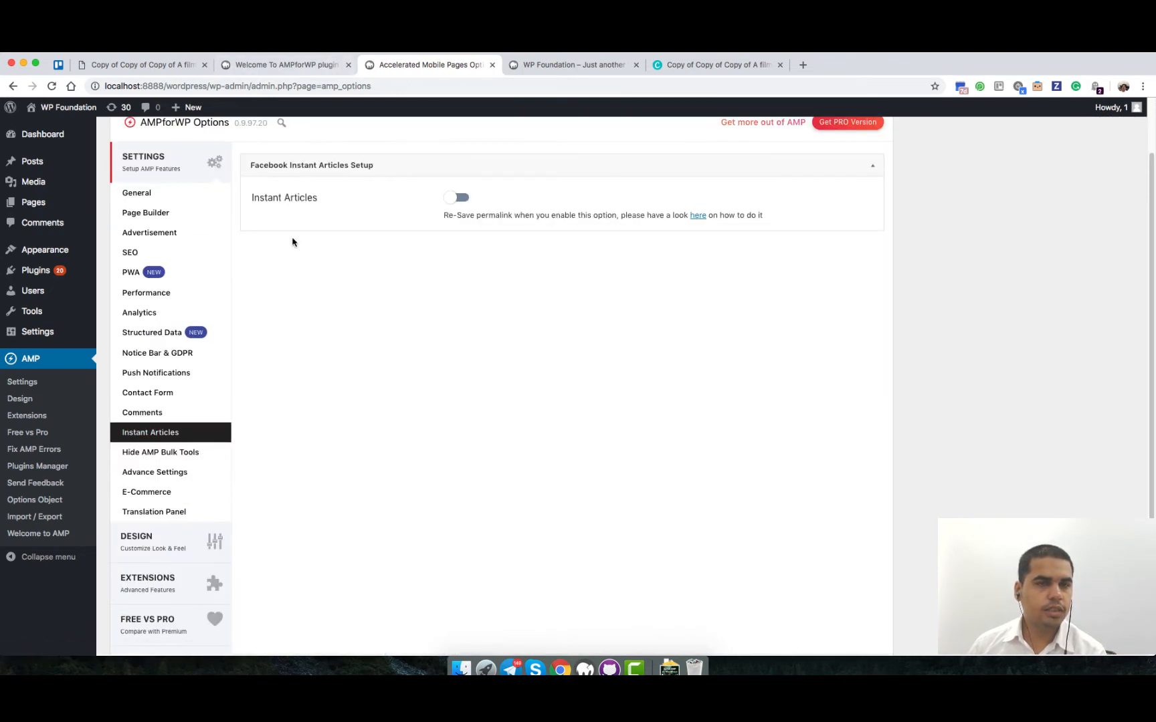
Return to the AMPforWP welcome page and open the AMP options panel offered to experienced users.
{"action": "left_click", "coordinate": [287, 65]}
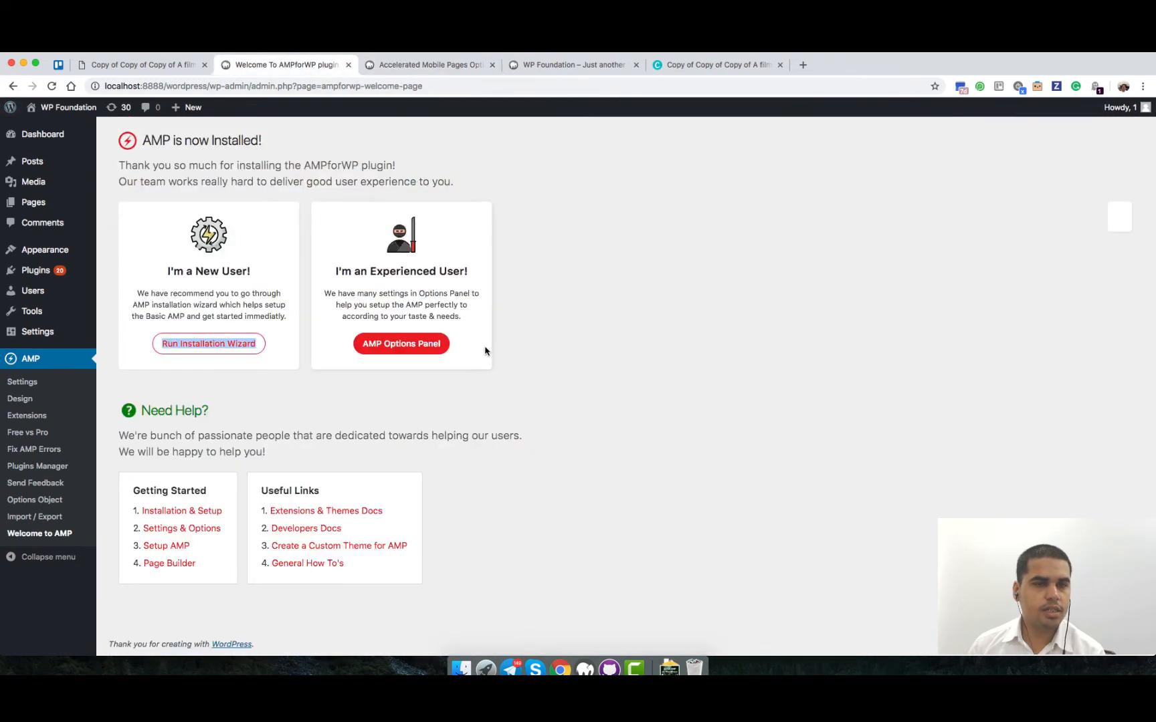
{"action": "left_click_drag", "start_coordinate": [355, 271], "coordinate": [410, 316]}
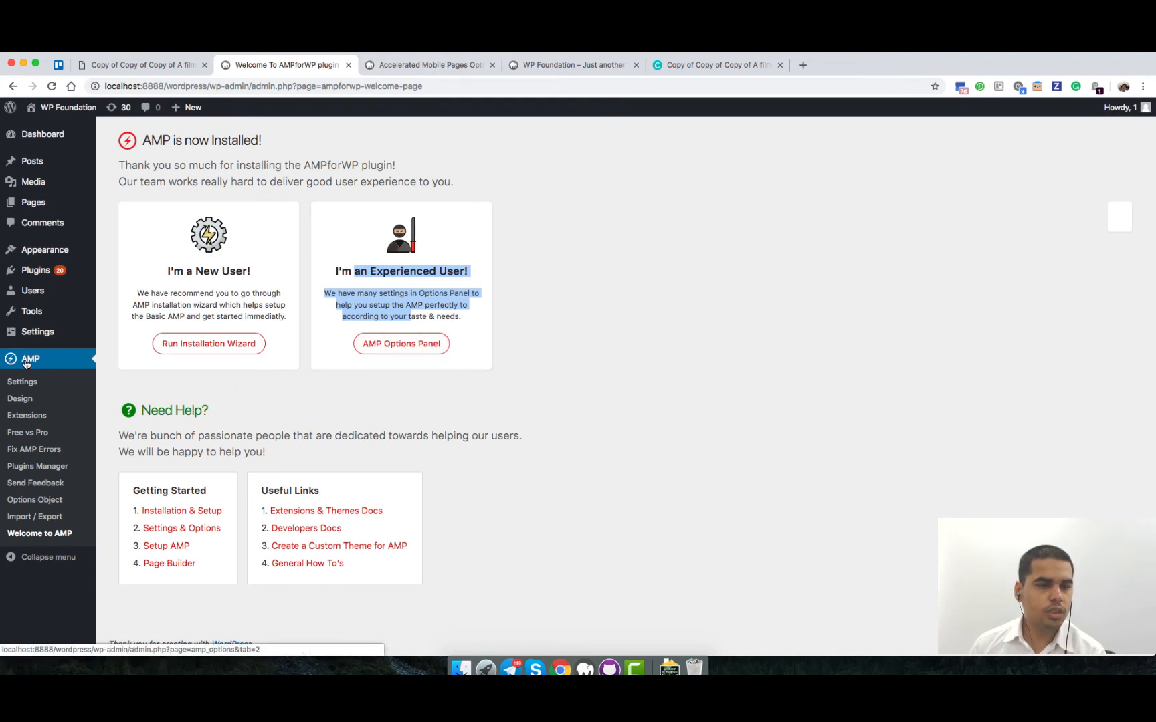
{"action": "left_click", "coordinate": [418, 341]}
Switch to the already open AMP options tab and examine the General settings for branding and AMP support.
{"action": "left_click", "coordinate": [451, 67]}
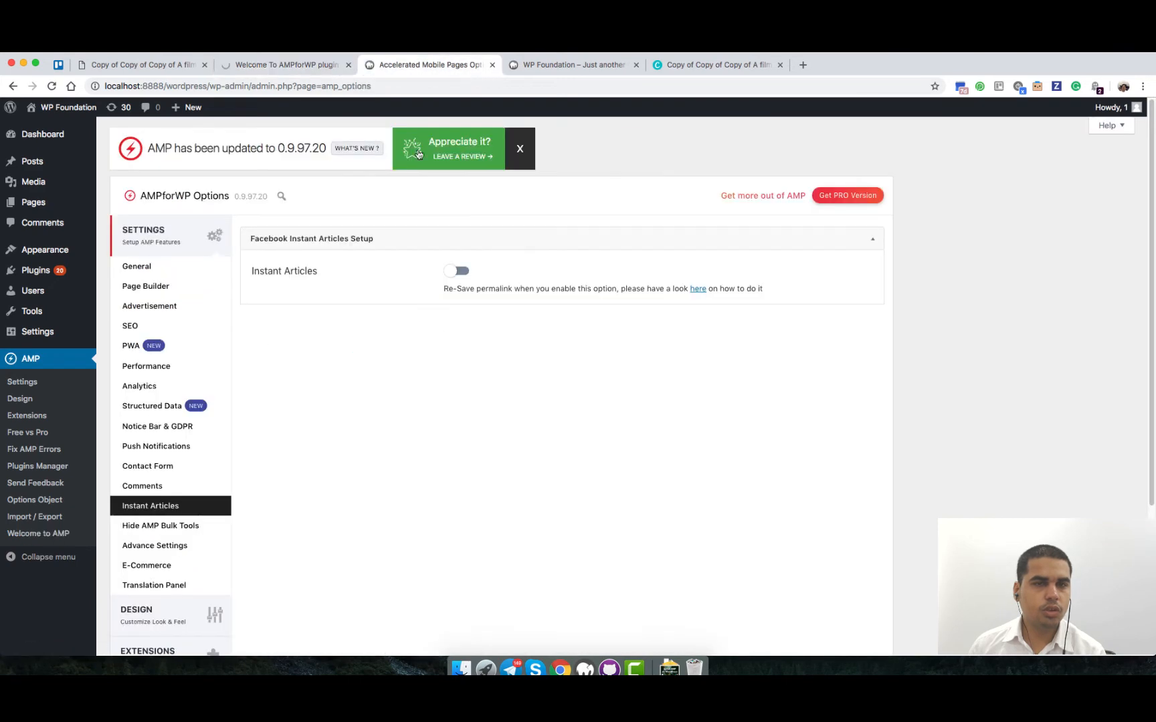
{"action": "left_click", "coordinate": [183, 267]}
{"action": "left_click", "coordinate": [179, 288]}
{"action": "left_click", "coordinate": [181, 271]}
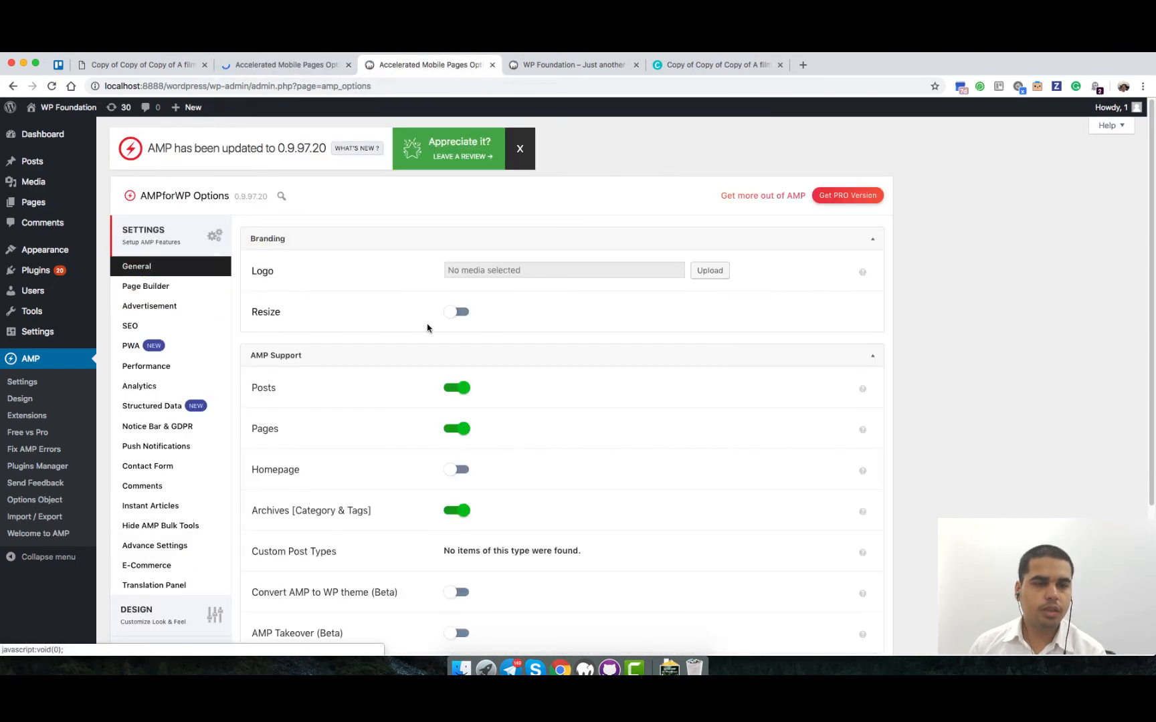
{"action": "scroll", "coordinate": [427, 328], "scroll_direction": "down", "scroll_amount": 3}
{"action": "scroll", "coordinate": [455, 308], "scroll_direction": "up", "scroll_amount": 3}
Open the site's AMP version in a new browser tab and view its homepage.
{"action": "mouse_move", "coordinate": [74, 111]}
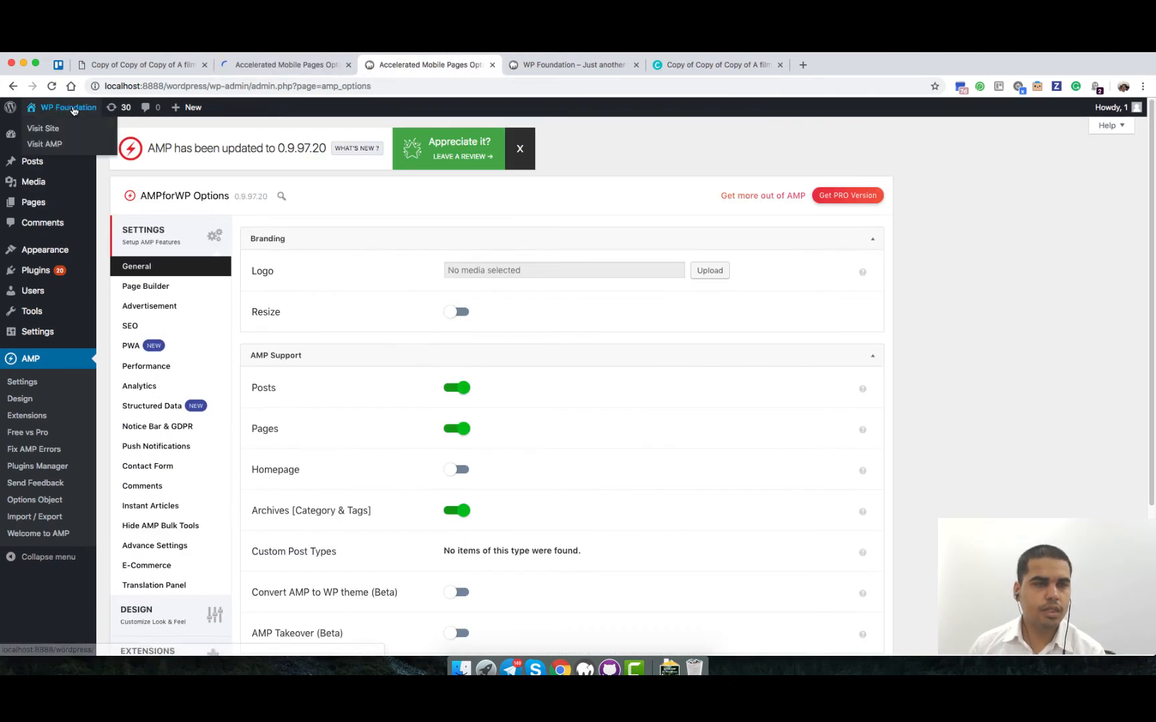
{"action": "right_click", "coordinate": [67, 146]}
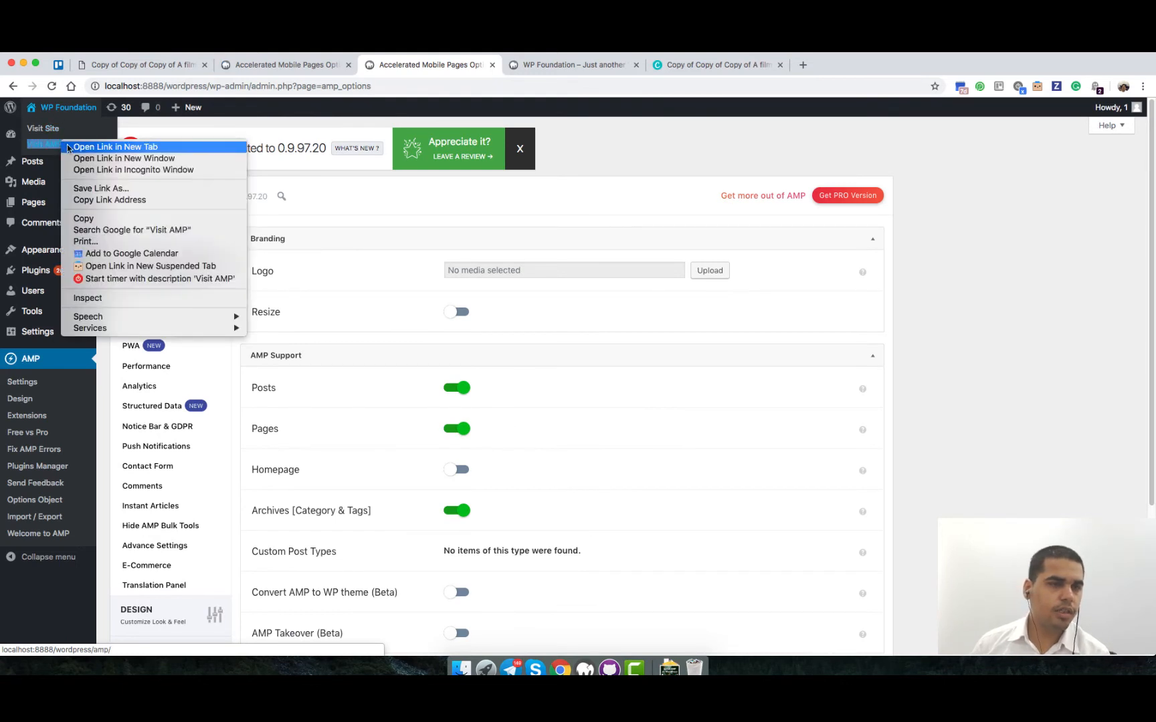
{"action": "left_click", "coordinate": [71, 147]}
{"action": "left_click", "coordinate": [555, 66]}
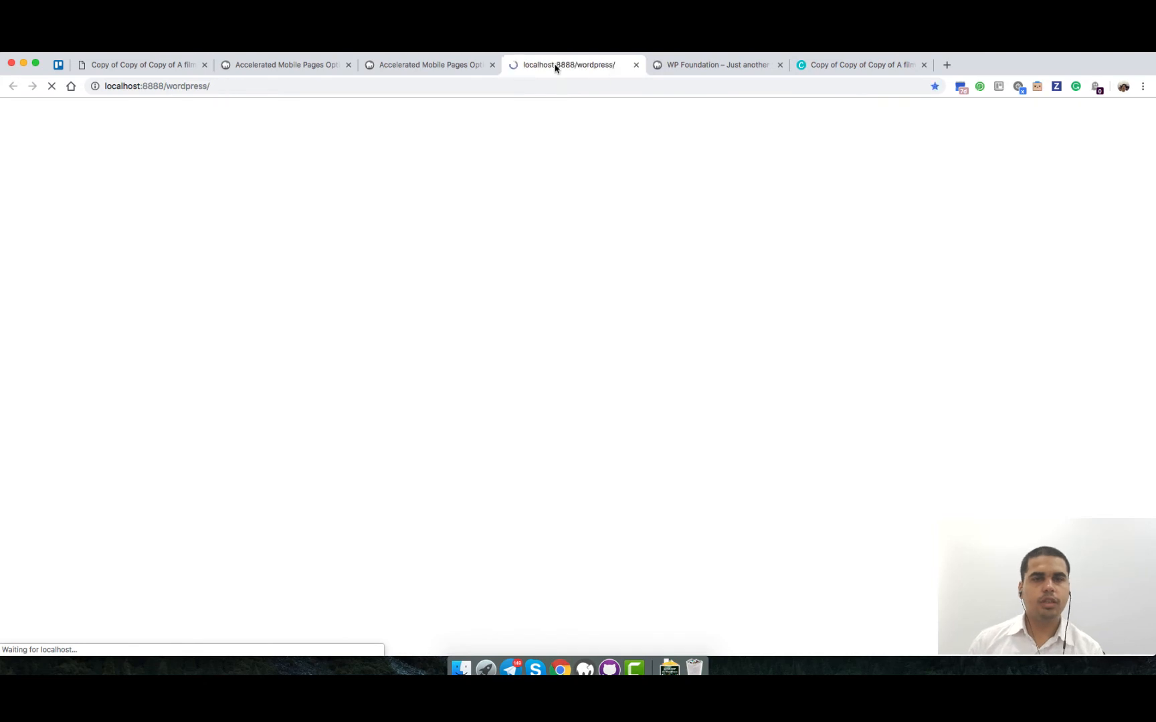
{"action": "scroll", "coordinate": [965, 317], "scroll_direction": "down", "scroll_amount": 2}
{"action": "scroll", "coordinate": [959, 312], "scroll_direction": "up", "scroll_amount": 2}
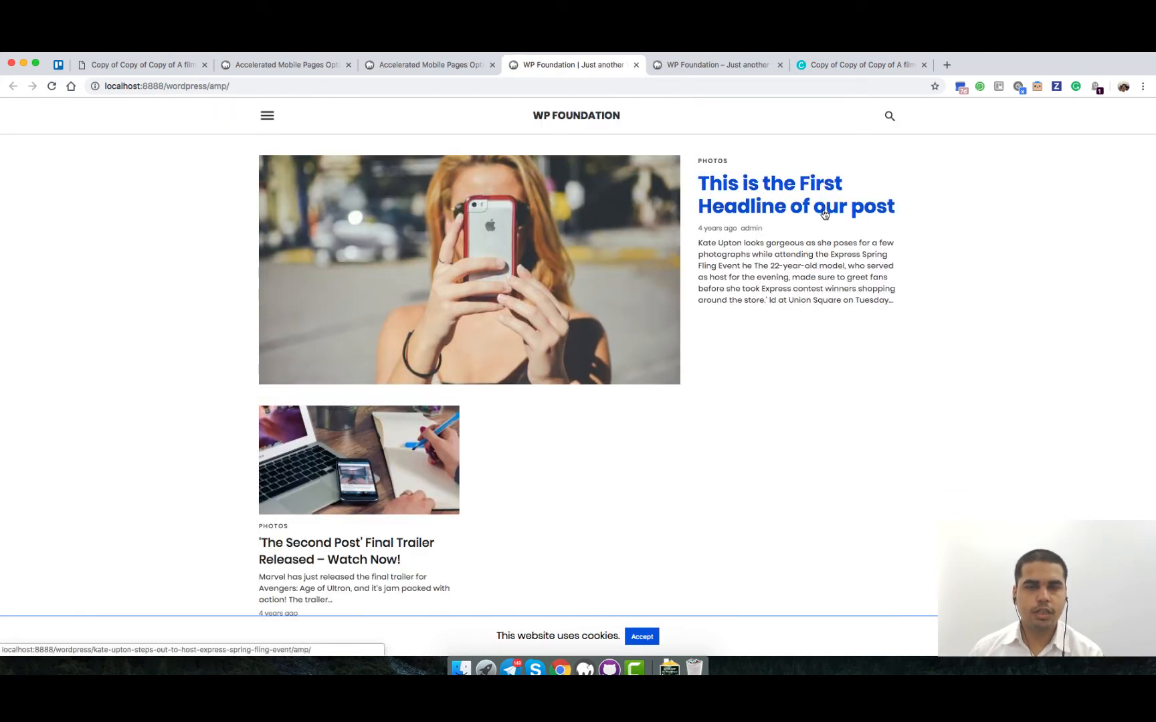
Open the post "This is the First Headline of our post" from the AMP homepage and look through the whole page.
{"action": "left_click", "coordinate": [824, 214]}
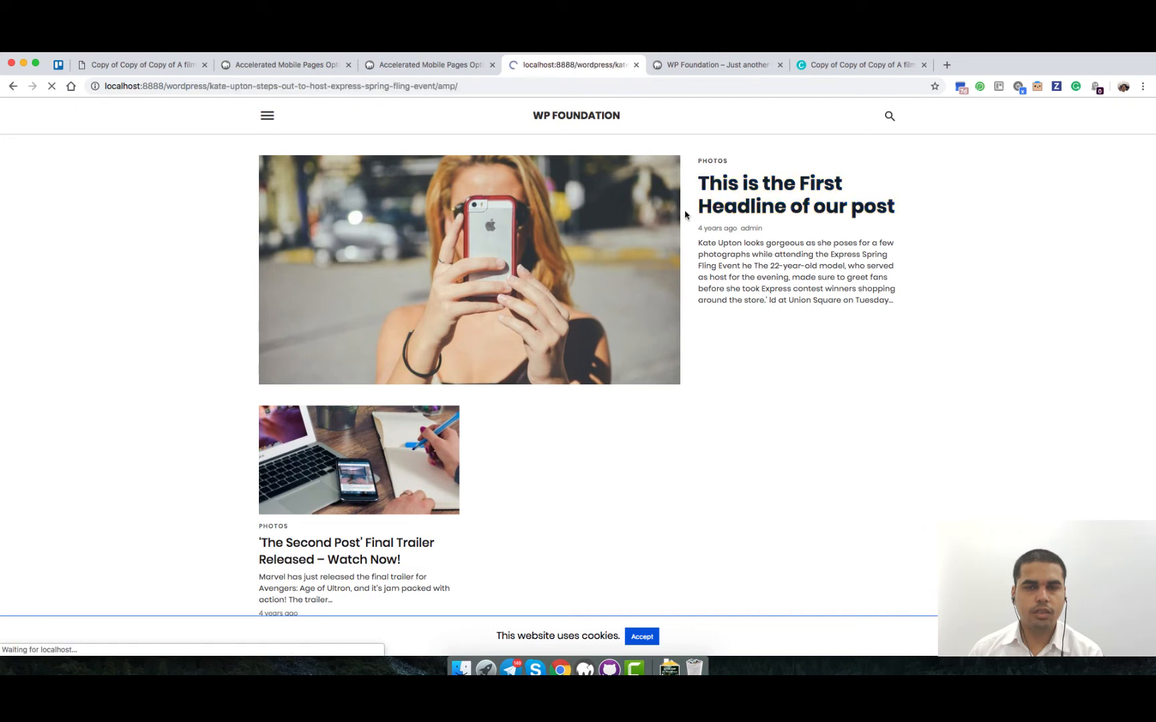
{"action": "scroll", "coordinate": [254, 222], "scroll_direction": "down", "scroll_amount": 20}
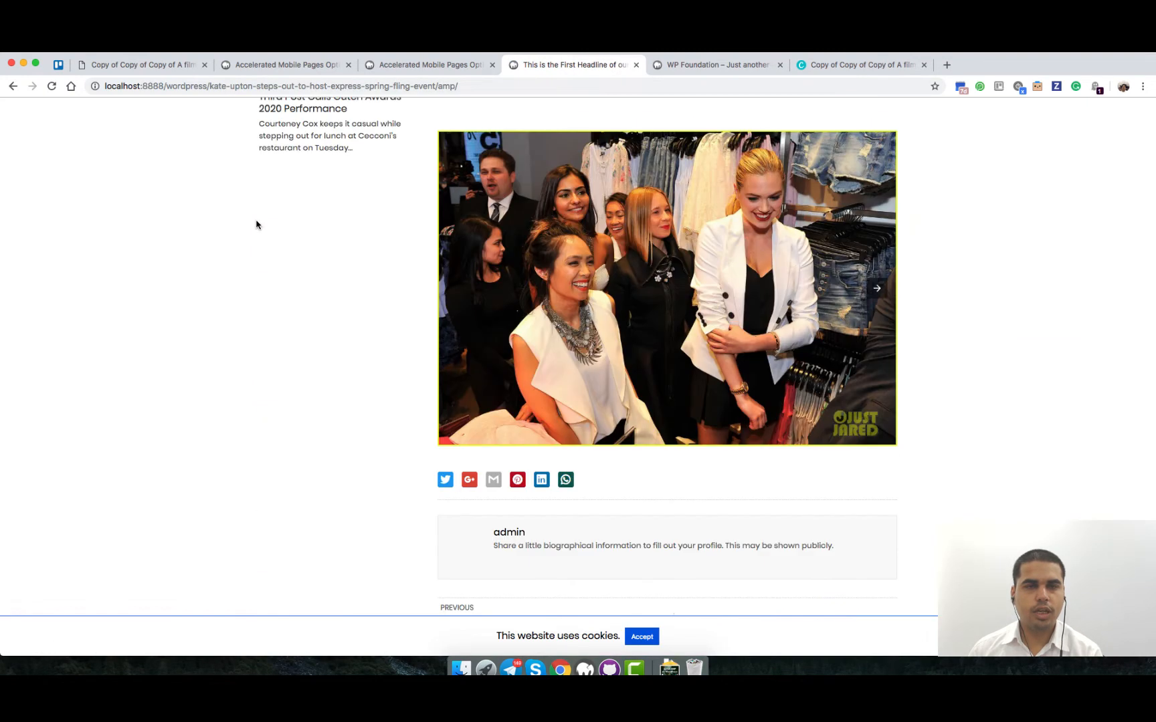
{"action": "scroll", "coordinate": [256, 224], "scroll_direction": "up", "scroll_amount": 20}
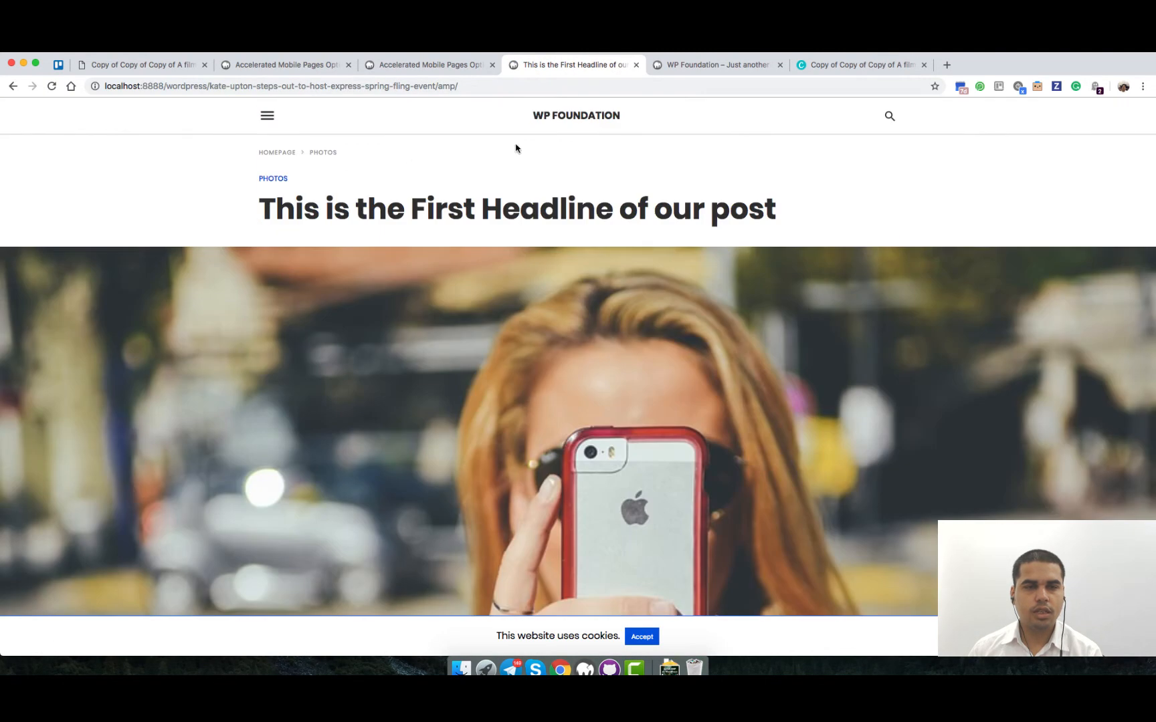
Return to the AMP homepage and compare it with the AMP support settings in the options tab.
{"action": "key", "text": "super+r"}
{"action": "left_click", "coordinate": [444, 69]}
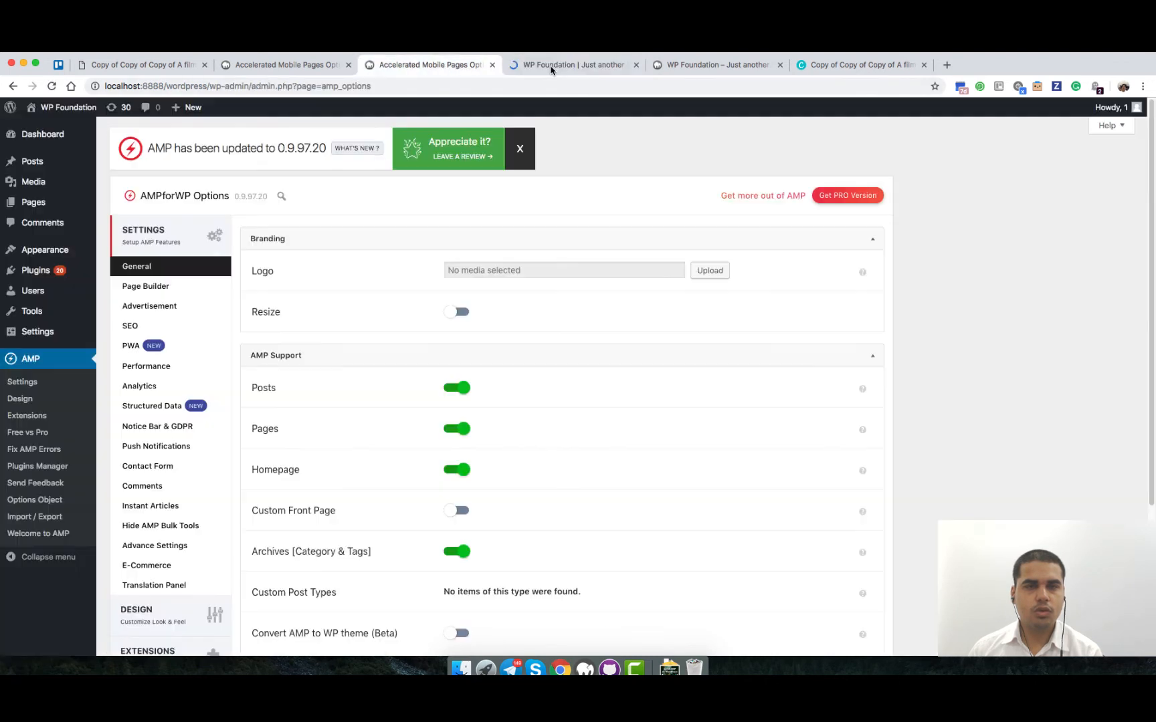
{"action": "left_click", "coordinate": [549, 70]}
{"action": "left_click", "coordinate": [399, 70]}
{"action": "left_click", "coordinate": [541, 65]}
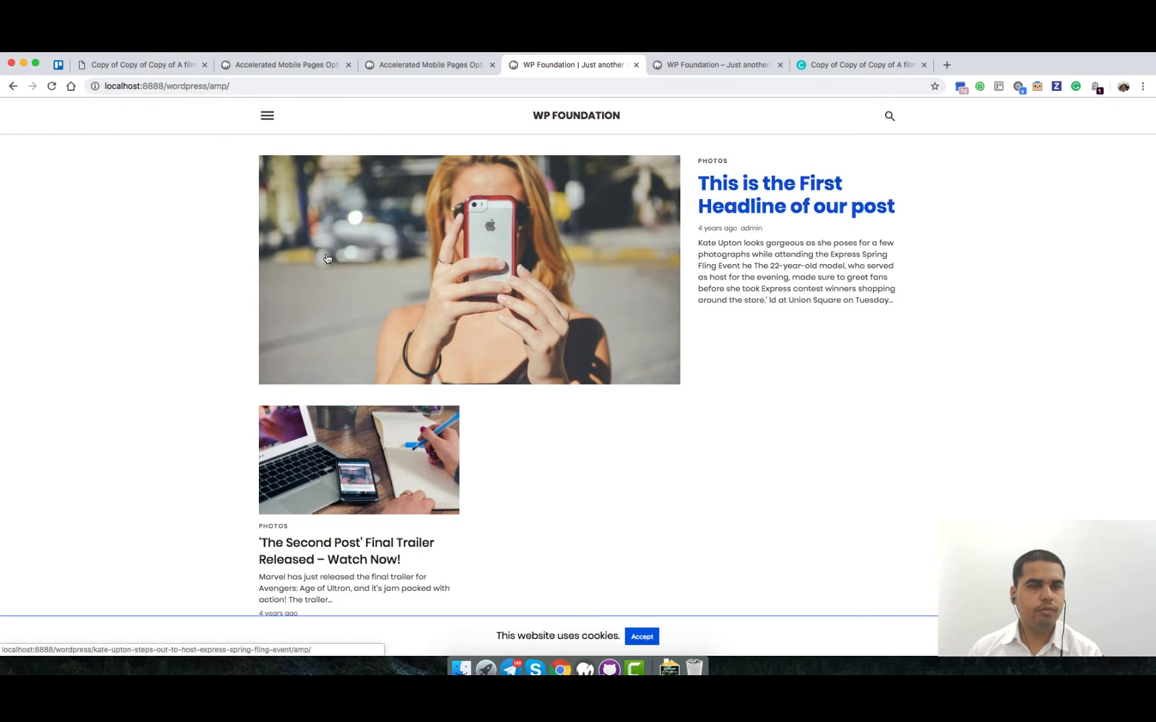
Remove amp/ from the homepage address to load the regular site and look through its posts.
{"action": "left_click_drag", "start_coordinate": [209, 85], "coordinate": [484, 84]}
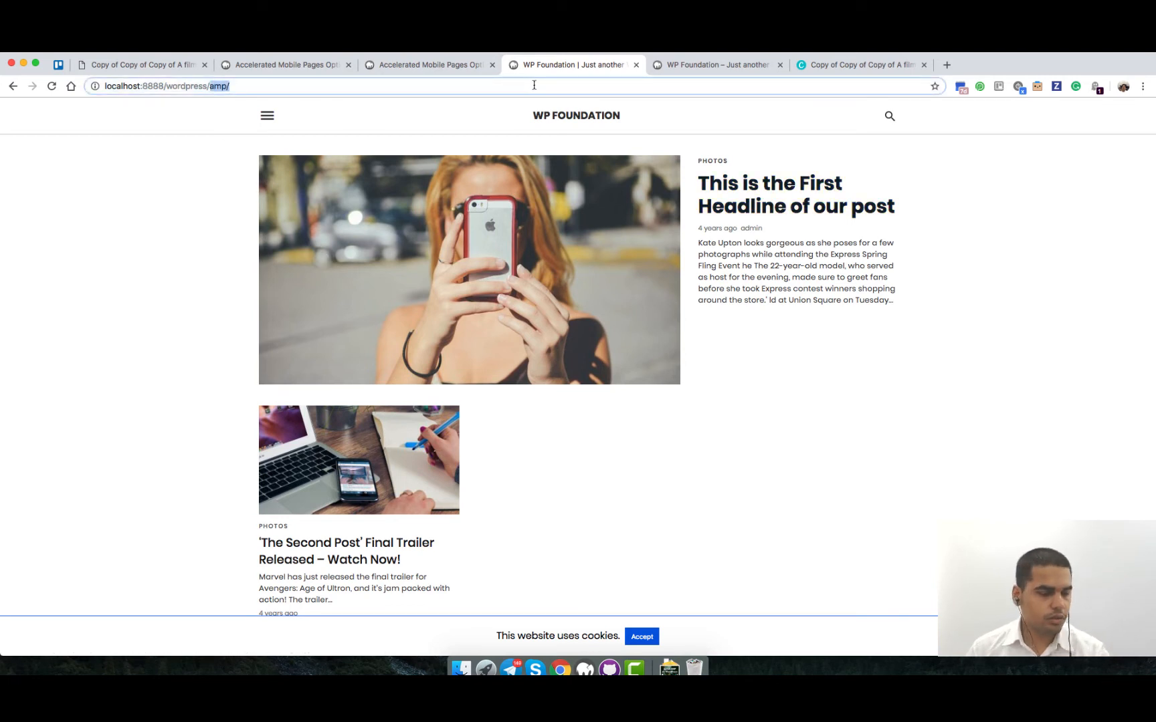
{"action": "key", "text": "BackSpace"}
{"action": "key", "text": "Return"}
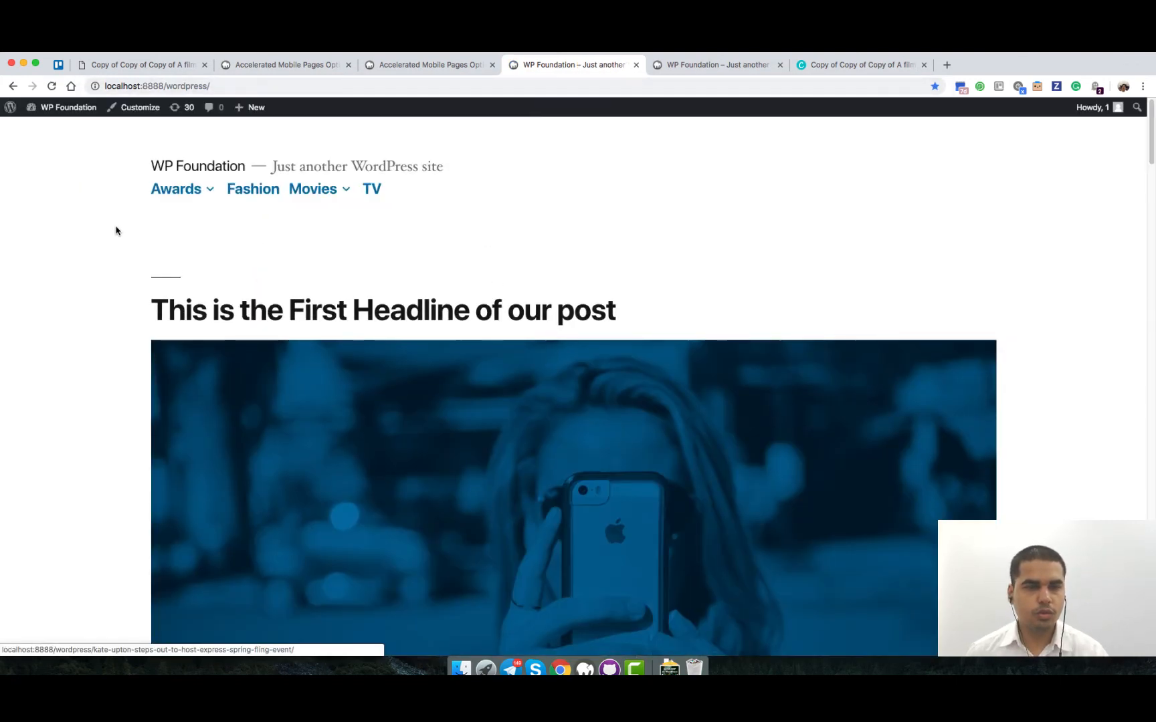
{"action": "scroll", "coordinate": [117, 241], "scroll_direction": "down", "scroll_amount": 20}
{"action": "scroll", "coordinate": [117, 240], "scroll_direction": "up", "scroll_amount": 20}
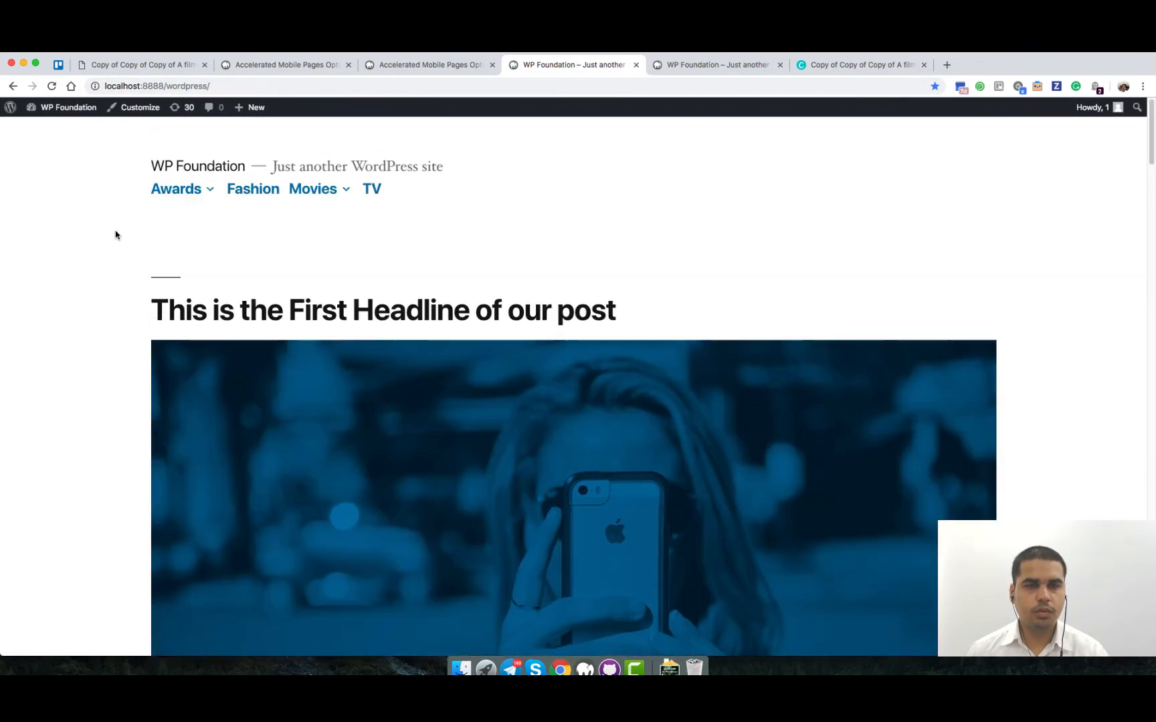
{"action": "scroll", "coordinate": [116, 237], "scroll_direction": "down", "scroll_amount": 20}
{"action": "scroll", "coordinate": [117, 242], "scroll_direction": "up", "scroll_amount": 20}
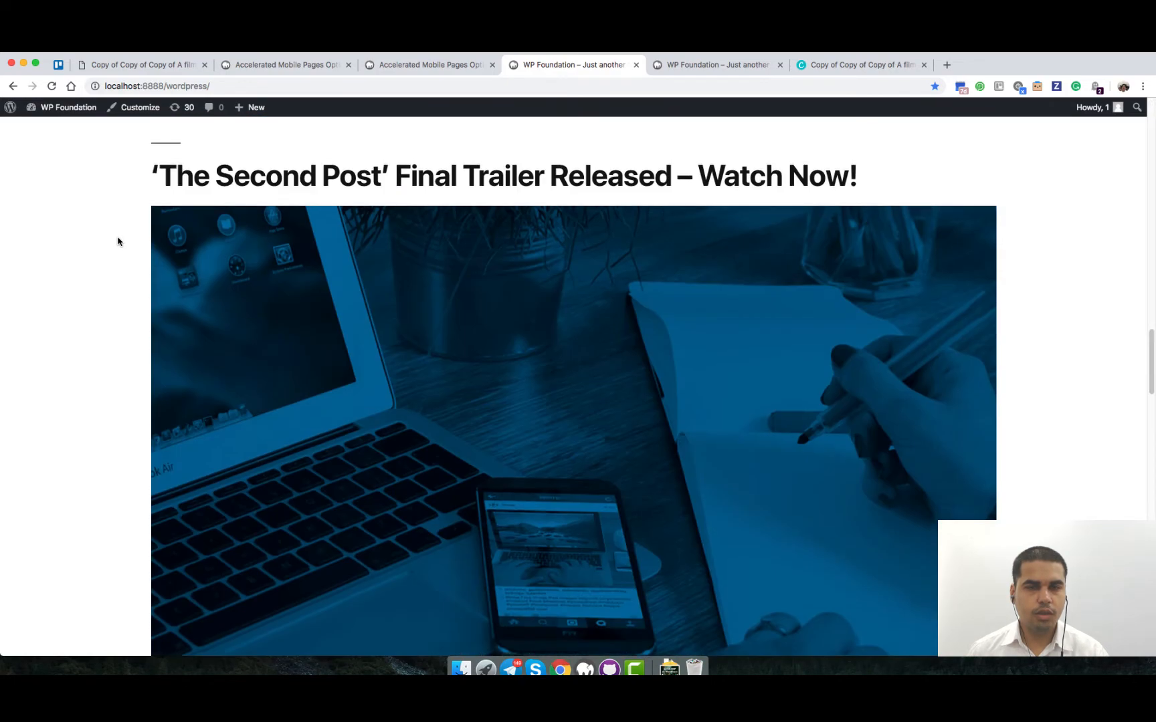
{"action": "scroll", "coordinate": [118, 242], "scroll_direction": "up", "scroll_amount": 20}
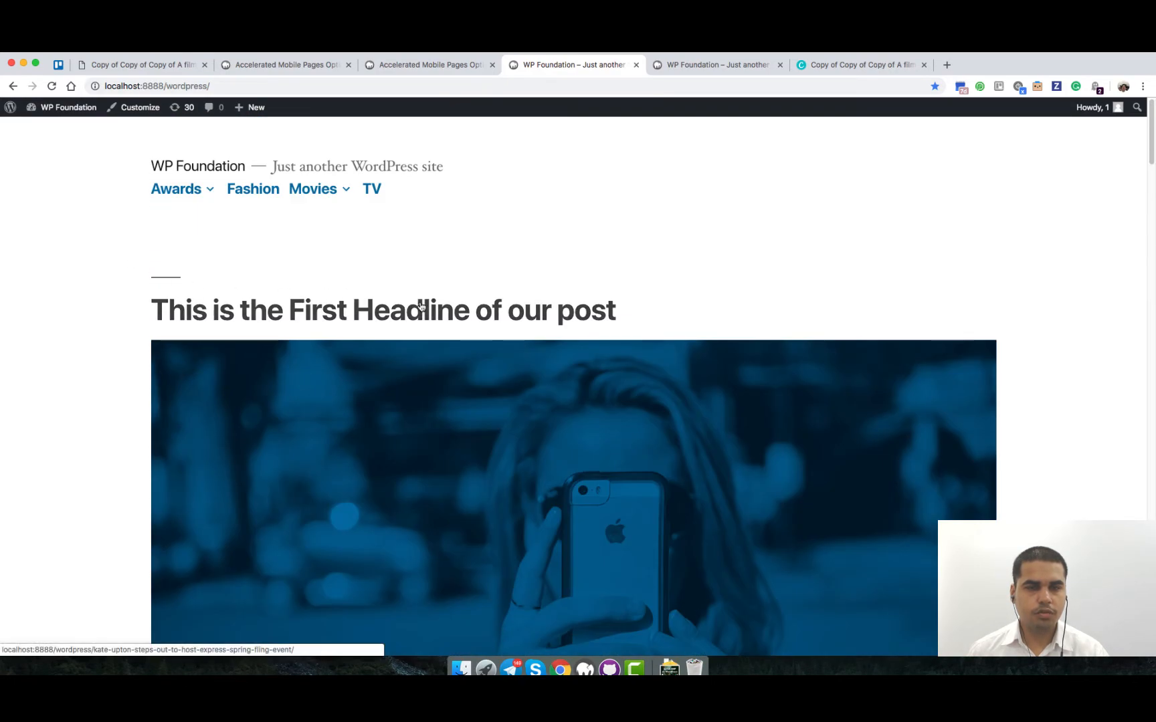
Open the regular version of the first post and load its AMP version by adding amp/ to the address.
{"action": "left_click", "coordinate": [421, 307]}
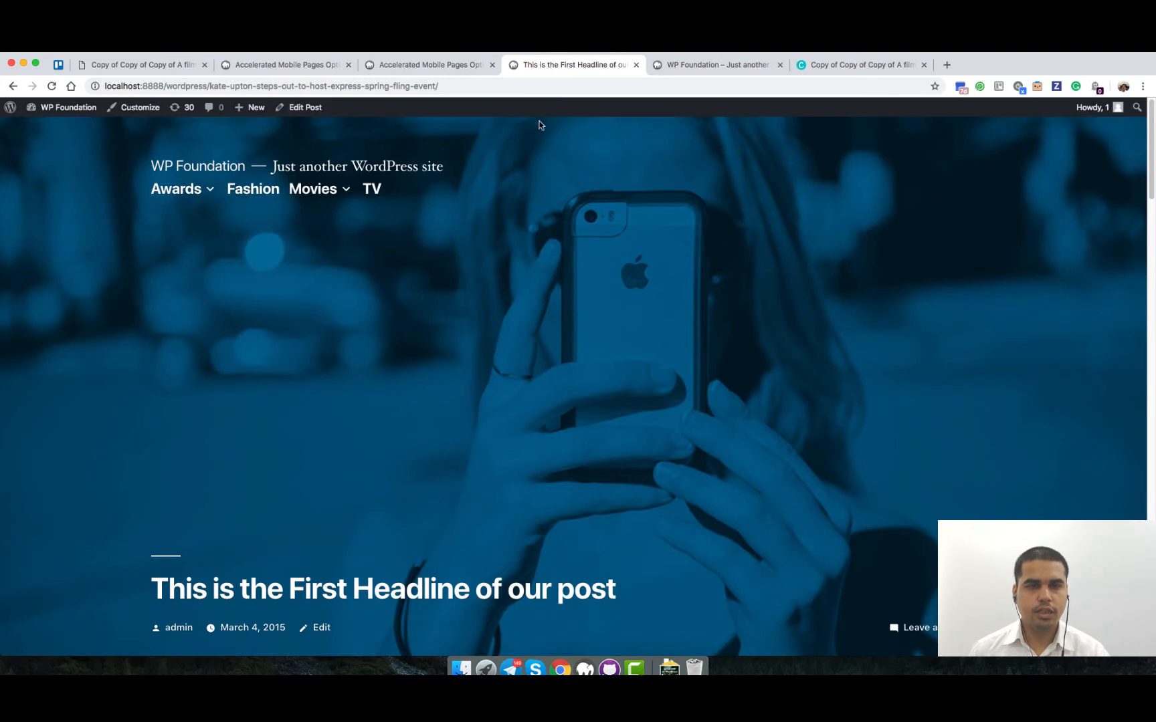
{"action": "left_click", "coordinate": [491, 87]}
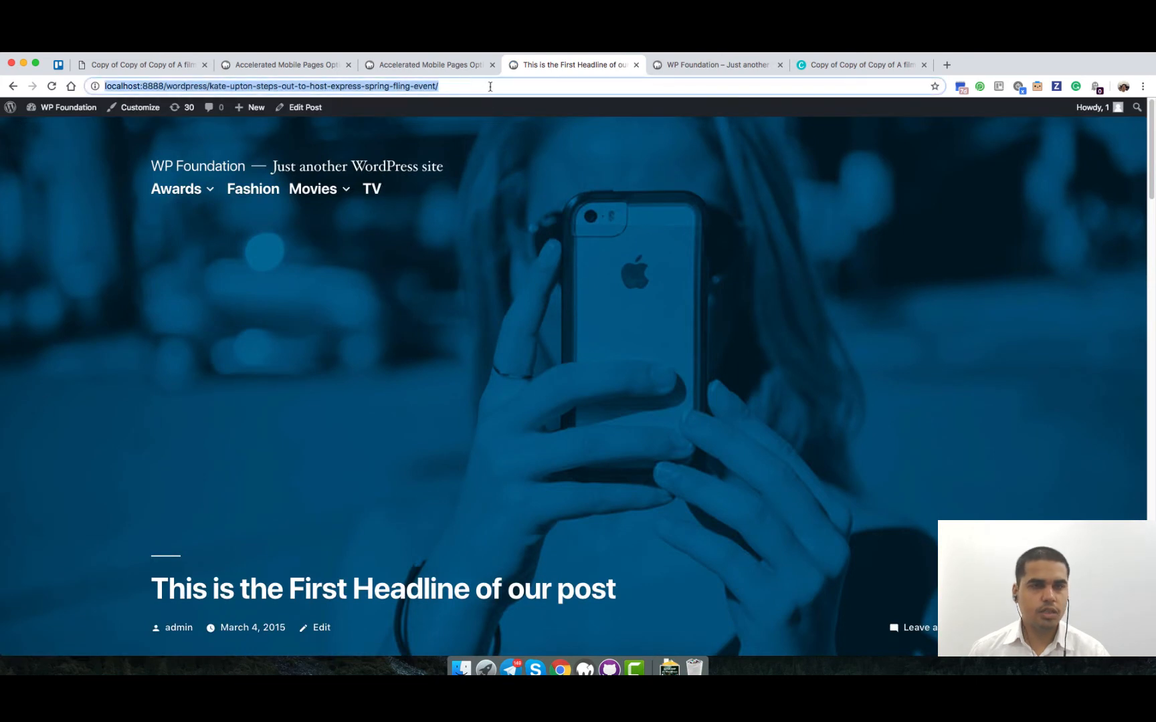
{"action": "left_click", "coordinate": [492, 86]}
{"action": "type", "text": "amp/"}
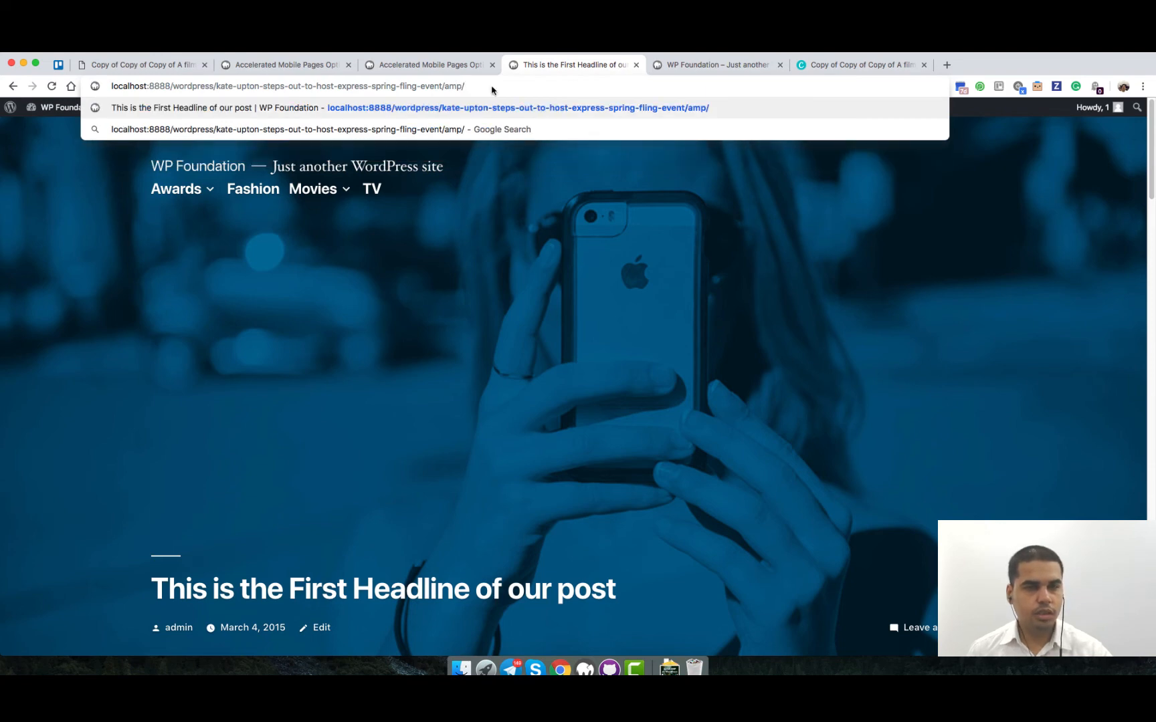
{"action": "key", "text": "Return"}
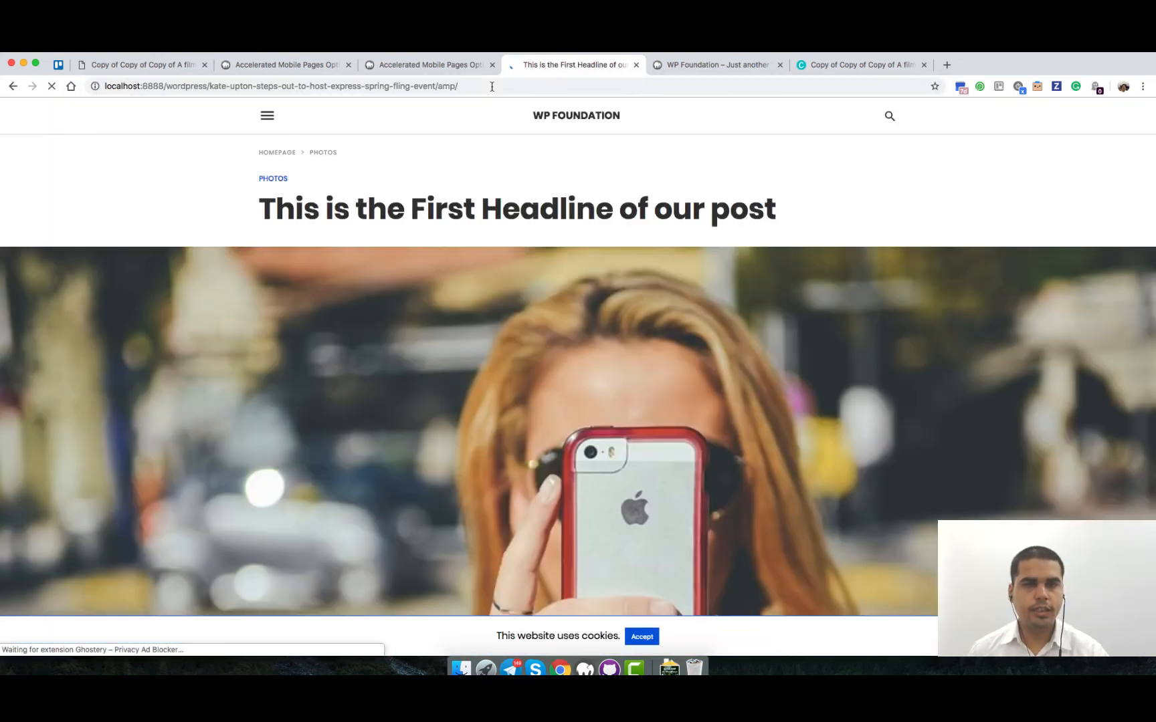
Examine the AMP version of the post from its headline down to the related posts and footer.
{"action": "left_click_drag", "start_coordinate": [502, 207], "coordinate": [320, 204]}
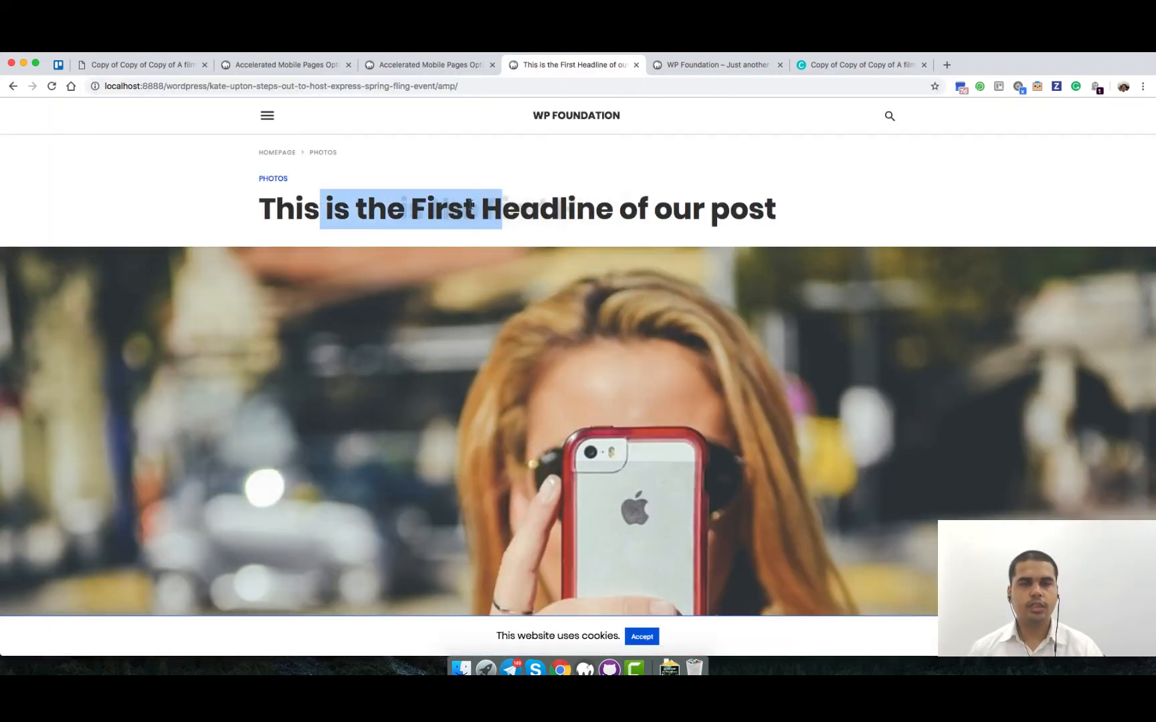
{"action": "left_click", "coordinate": [319, 204]}
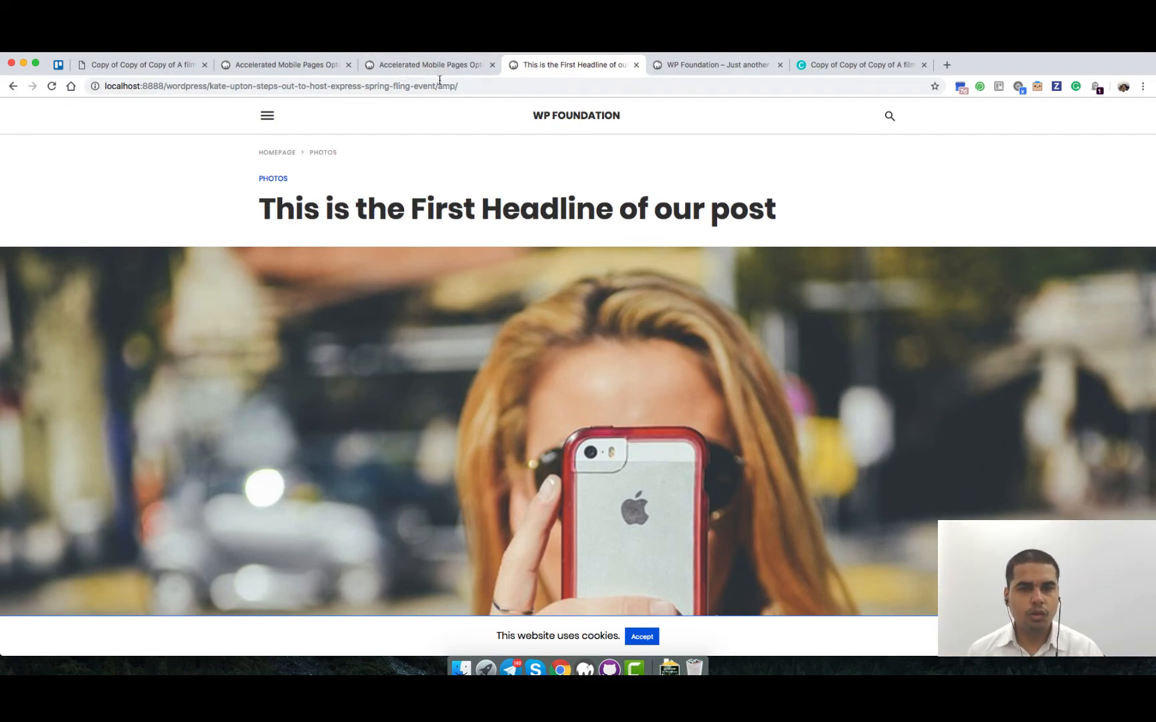
{"action": "scroll", "coordinate": [956, 203], "scroll_direction": "down", "scroll_amount": 15}
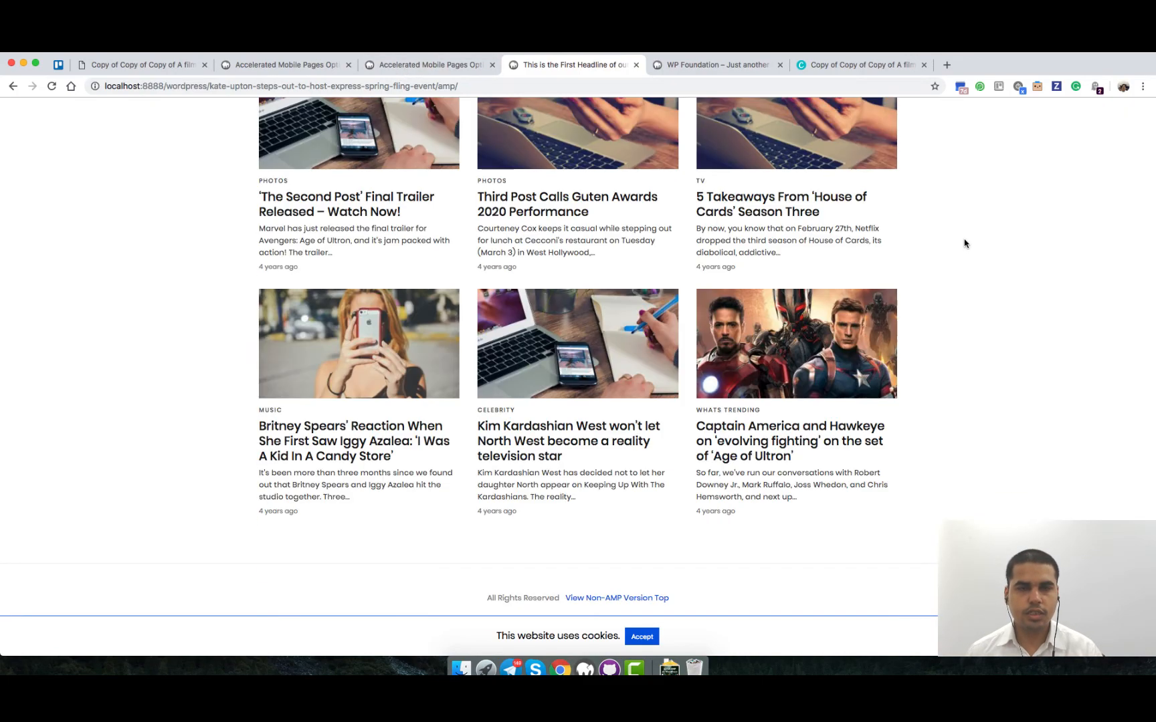
{"action": "scroll", "coordinate": [964, 245], "scroll_direction": "up", "scroll_amount": 15}
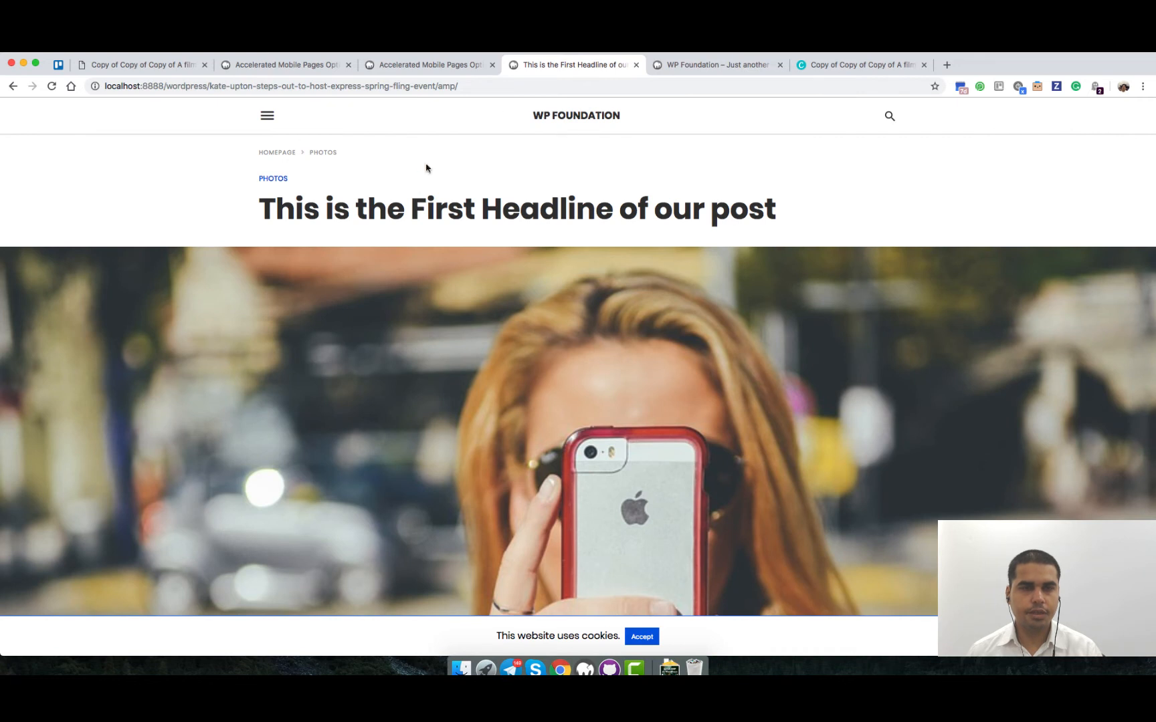
Return to the AMP options tab and look through the Settings section and the Design section's themes and layouts.
{"action": "left_click", "coordinate": [426, 65]}
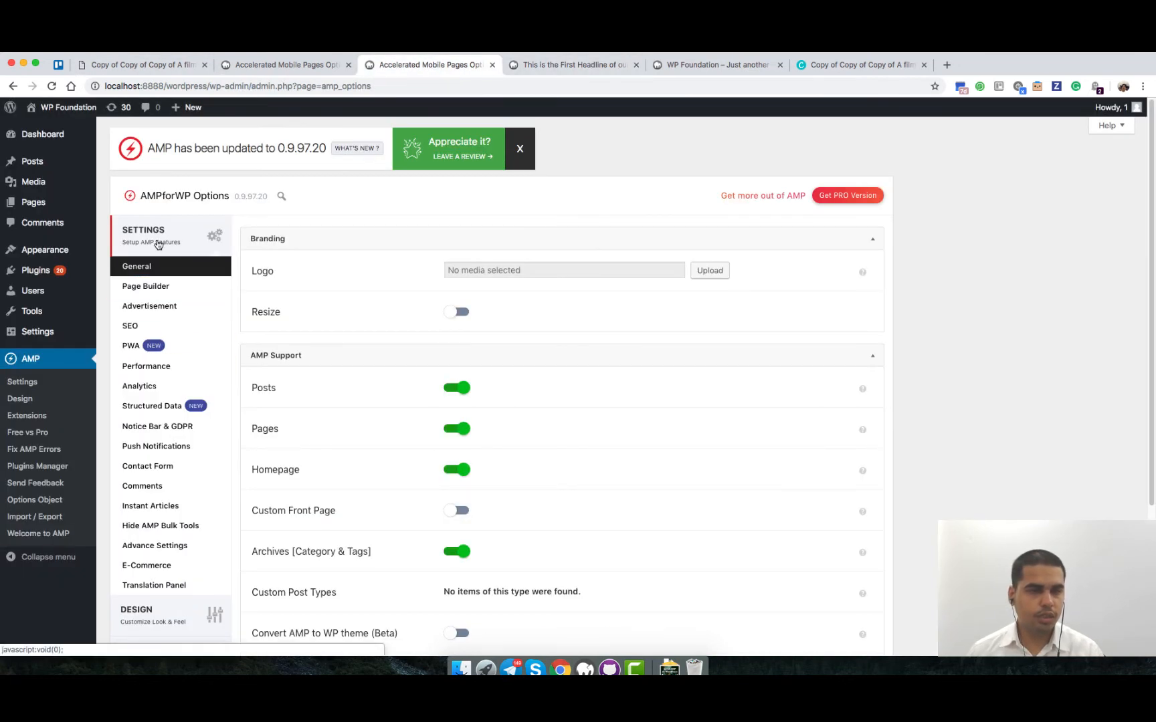
{"action": "scroll", "coordinate": [175, 247], "scroll_direction": "down", "scroll_amount": 3}
{"action": "scroll", "coordinate": [187, 381], "scroll_direction": "up", "scroll_amount": 2}
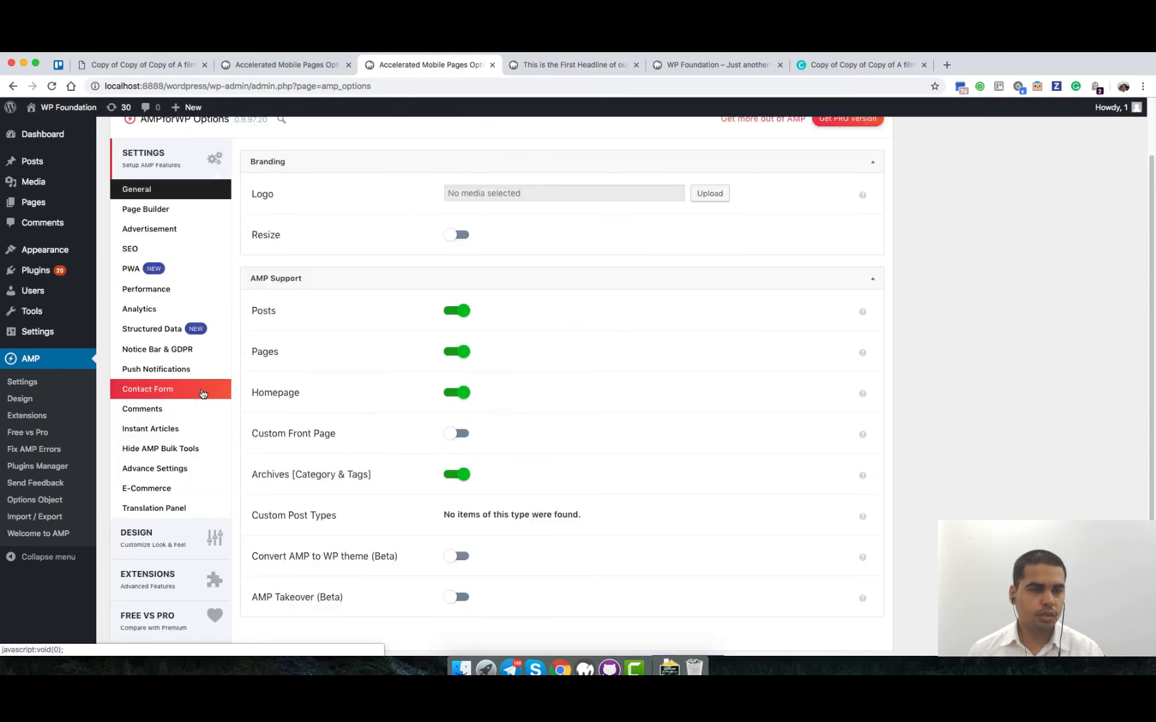
{"action": "scroll", "coordinate": [203, 426], "scroll_direction": "down", "scroll_amount": 2}
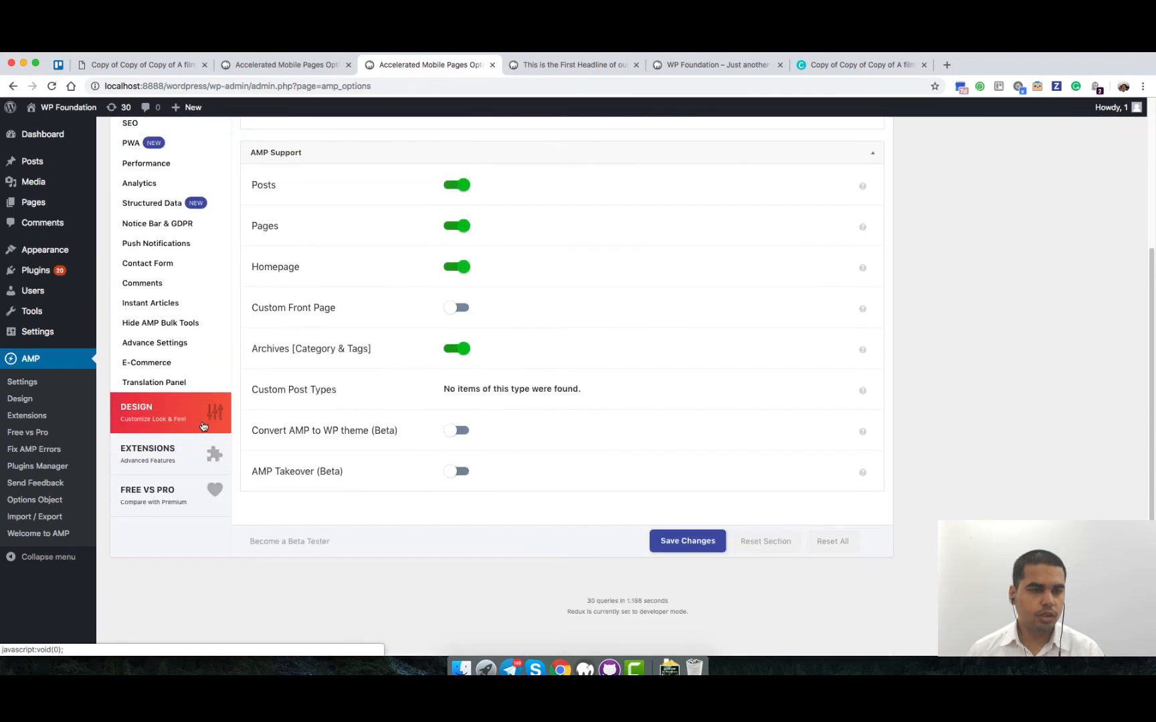
{"action": "left_click", "coordinate": [141, 418]}
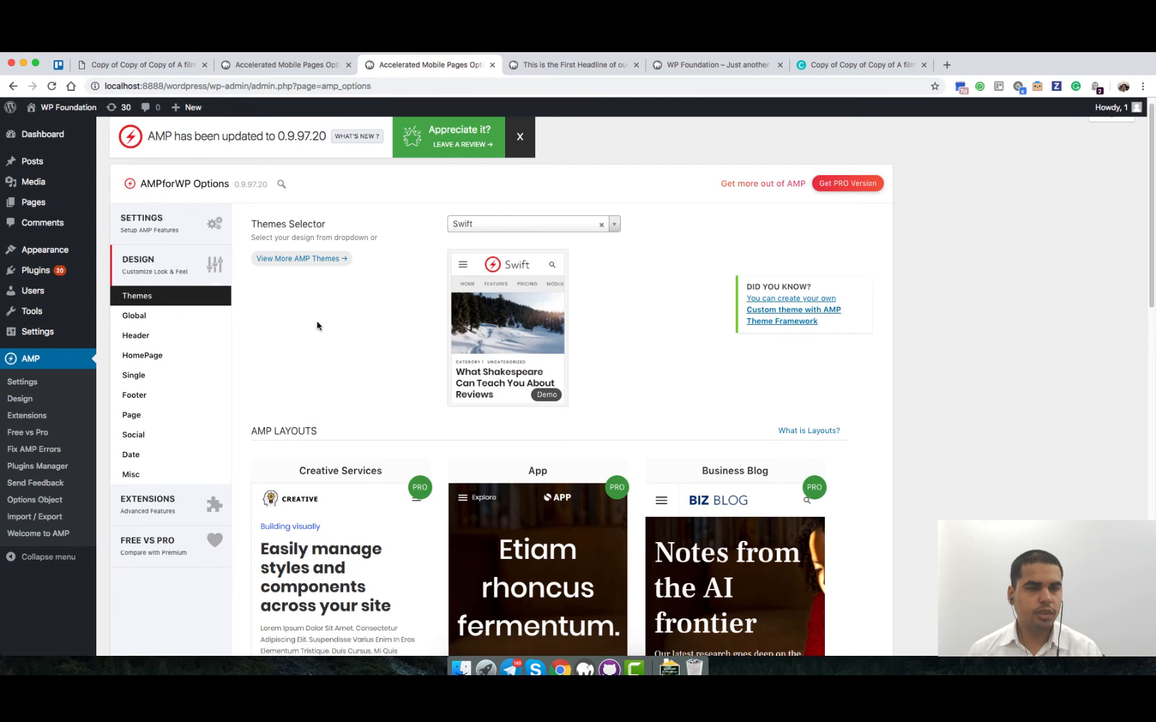
{"action": "left_click", "coordinate": [189, 240]}
{"action": "scroll", "coordinate": [171, 334], "scroll_direction": "down", "scroll_amount": 4}
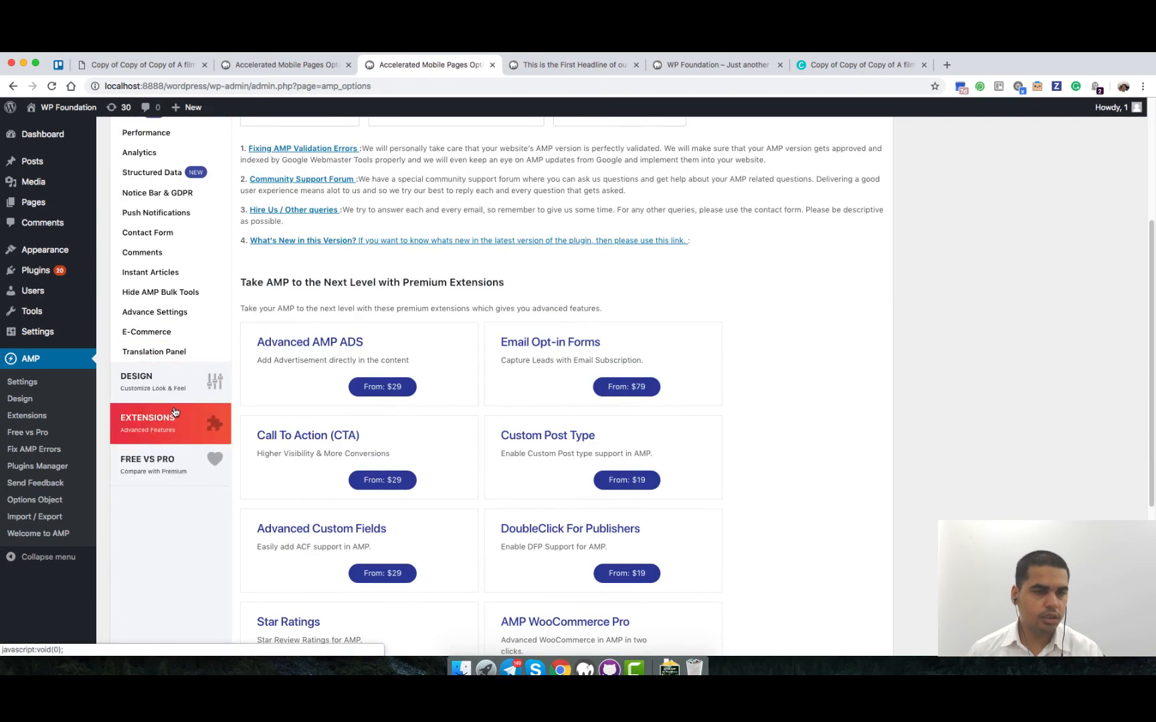
{"action": "left_click", "coordinate": [177, 382]}
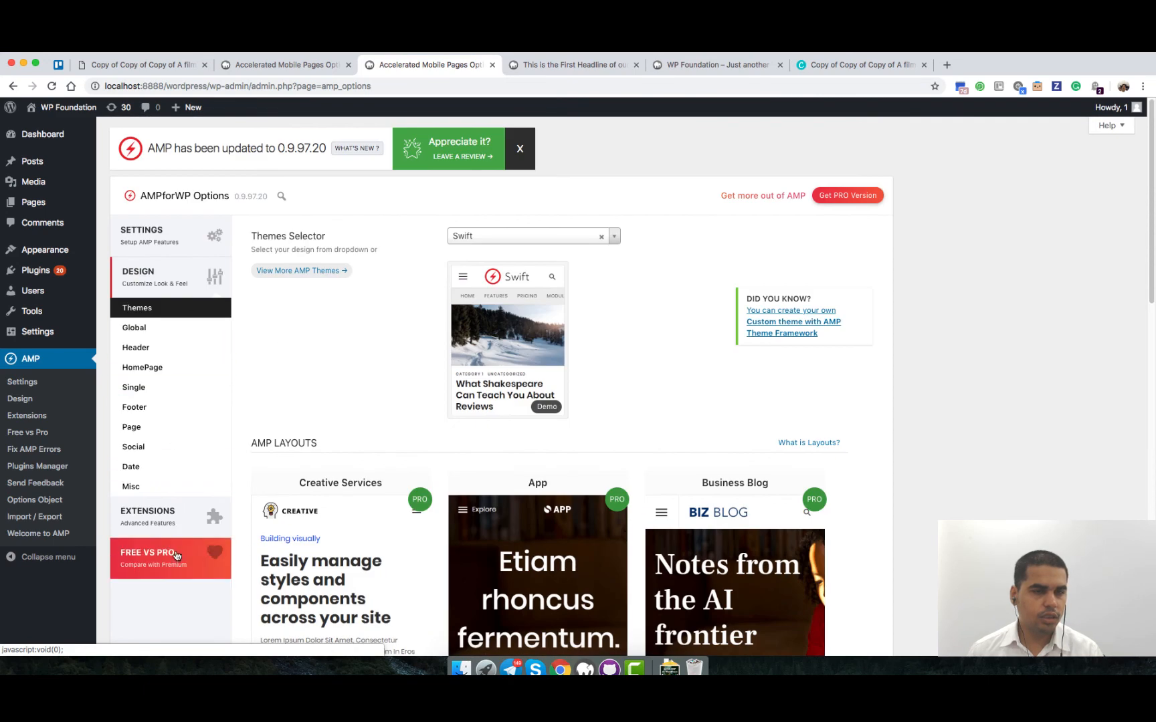
View the available AMP extensions and the Free vs Pro comparison.
{"action": "left_click", "coordinate": [178, 523]}
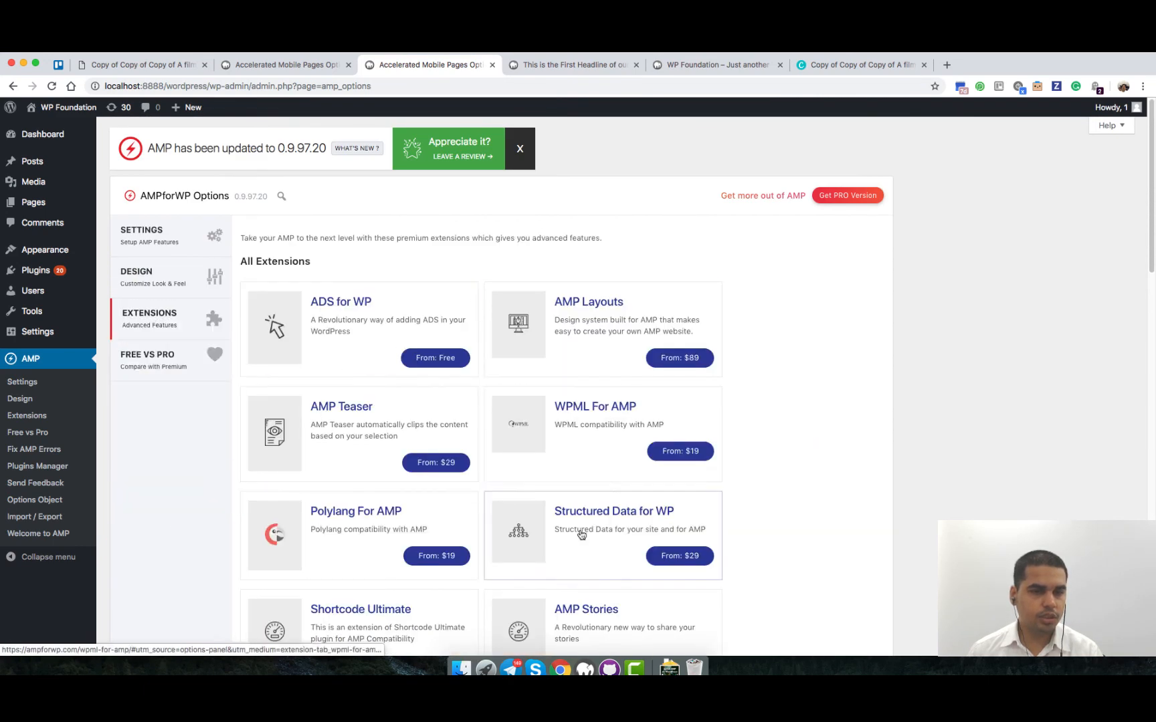
{"action": "left_click_drag", "start_coordinate": [772, 308], "coordinate": [786, 310]}
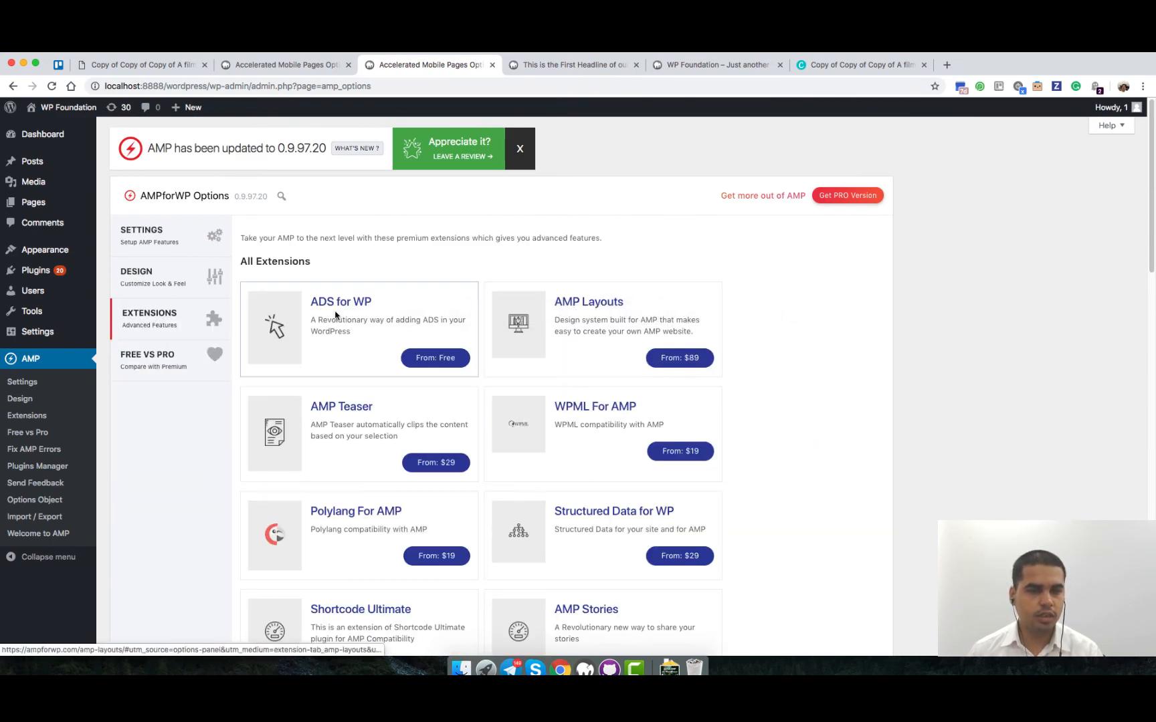
{"action": "left_click", "coordinate": [163, 359]}
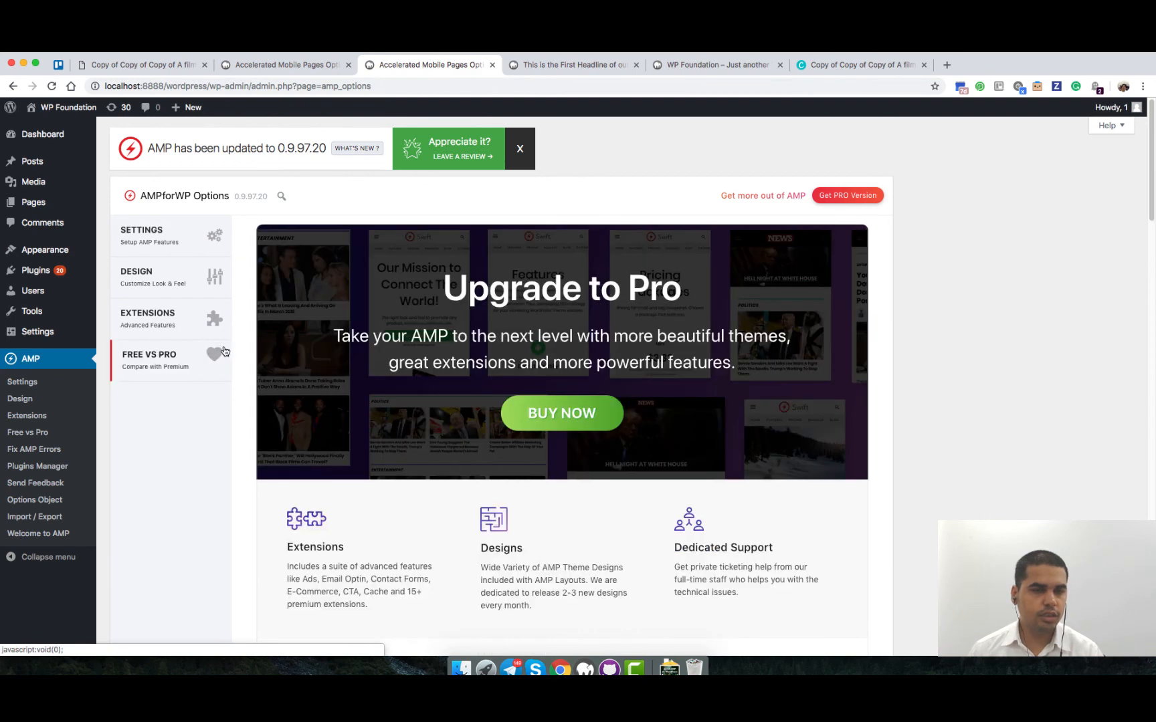
{"action": "scroll", "coordinate": [438, 382], "scroll_direction": "down", "scroll_amount": 10}
{"action": "scroll", "coordinate": [448, 378], "scroll_direction": "up", "scroll_amount": 8}
{"action": "scroll", "coordinate": [459, 376], "scroll_direction": "up", "scroll_amount": 3}
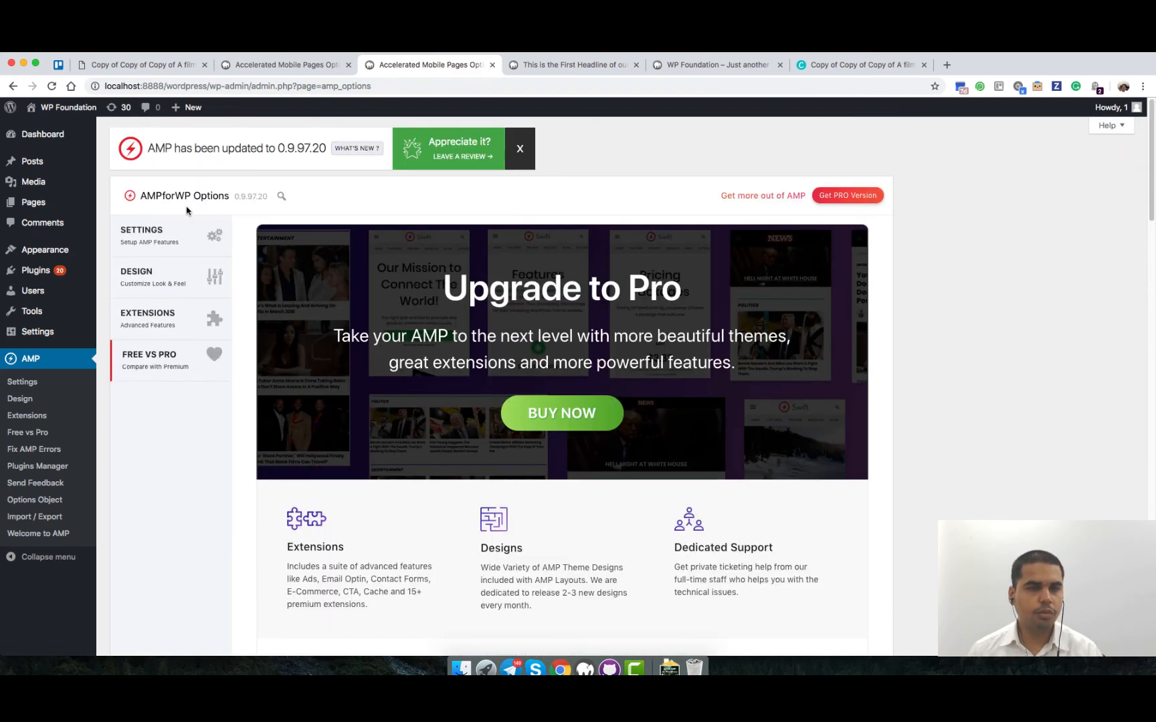
View the Settings overview, revisit the AMP post, and return to the other options tab showing the General settings.
{"action": "left_click", "coordinate": [154, 231]}
{"action": "left_click", "coordinate": [569, 65]}
{"action": "left_click", "coordinate": [432, 65]}
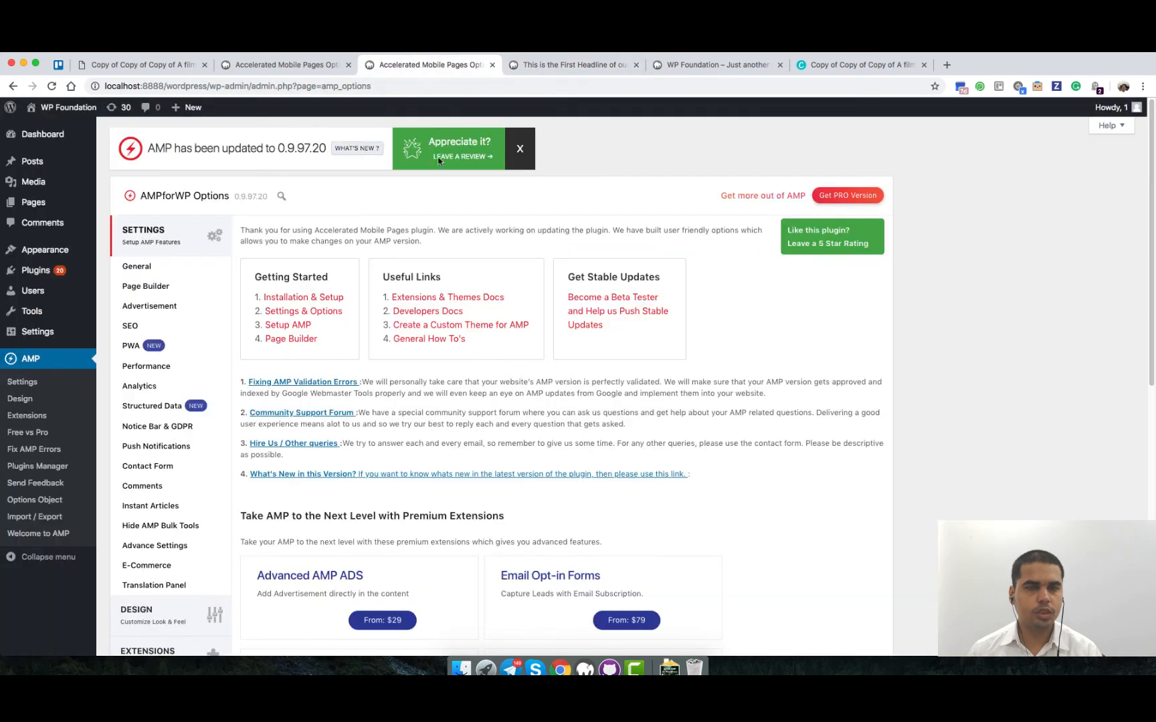
{"action": "left_click_drag", "start_coordinate": [382, 237], "coordinate": [428, 423]}
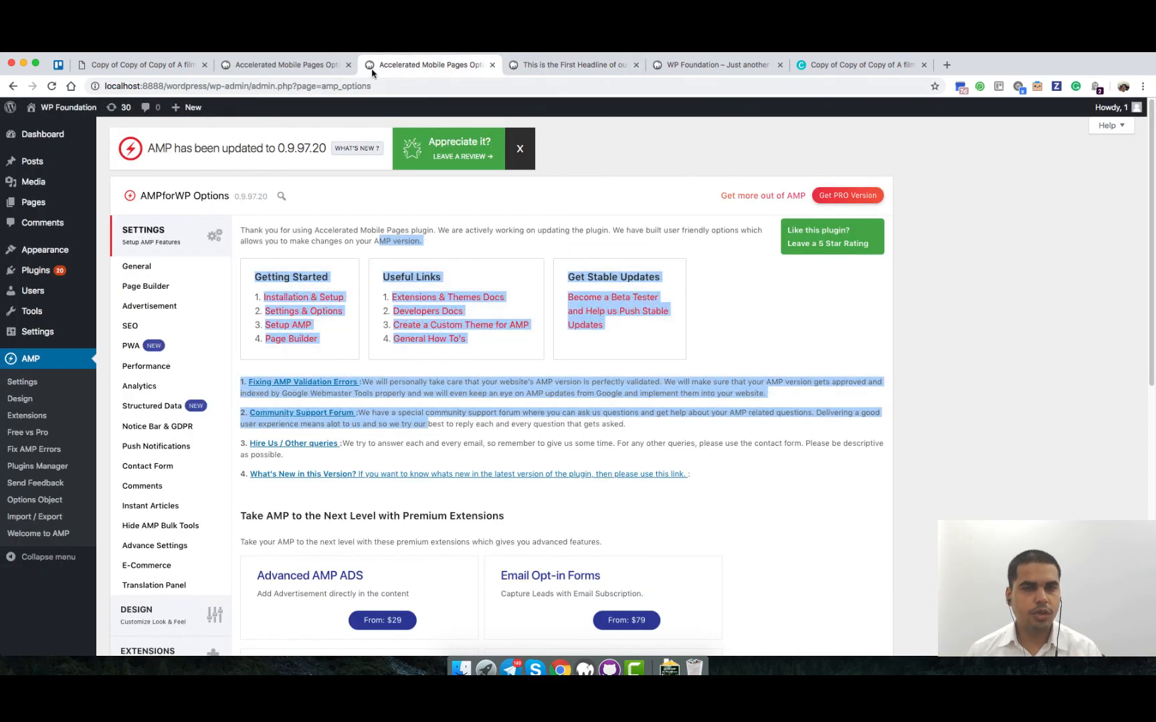
{"action": "left_click", "coordinate": [305, 67]}
{"action": "left_click", "coordinate": [409, 67]}
{"action": "left_click", "coordinate": [556, 67]}
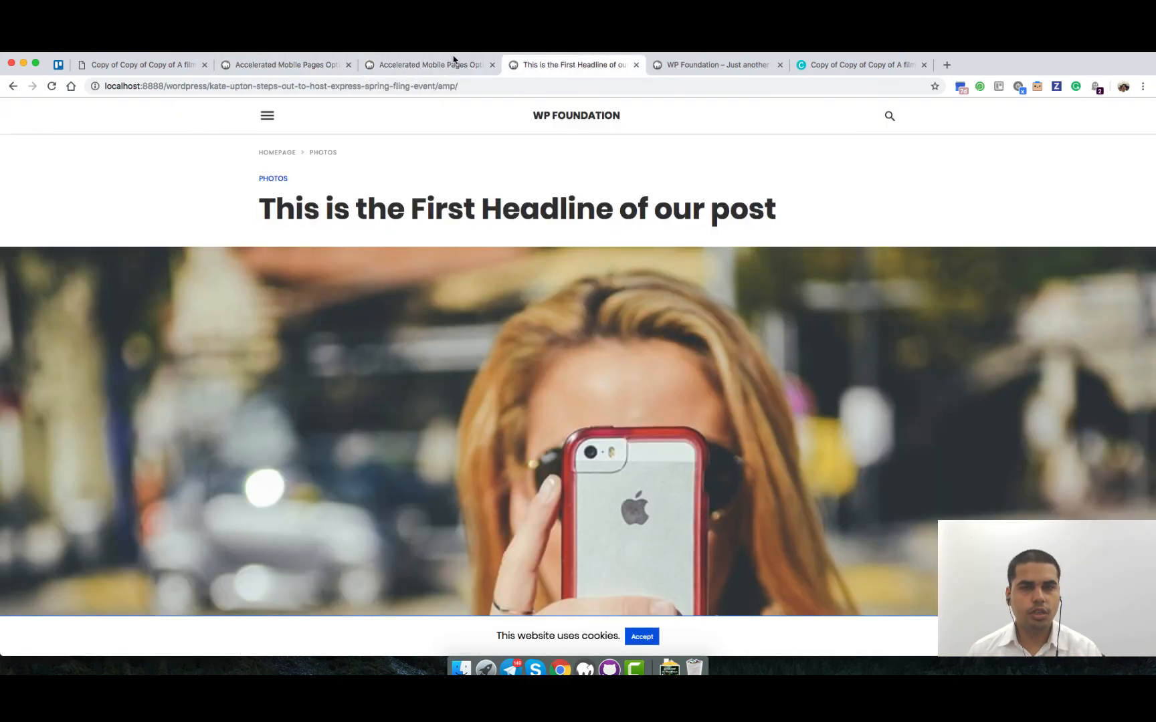
{"action": "left_click", "coordinate": [295, 65]}
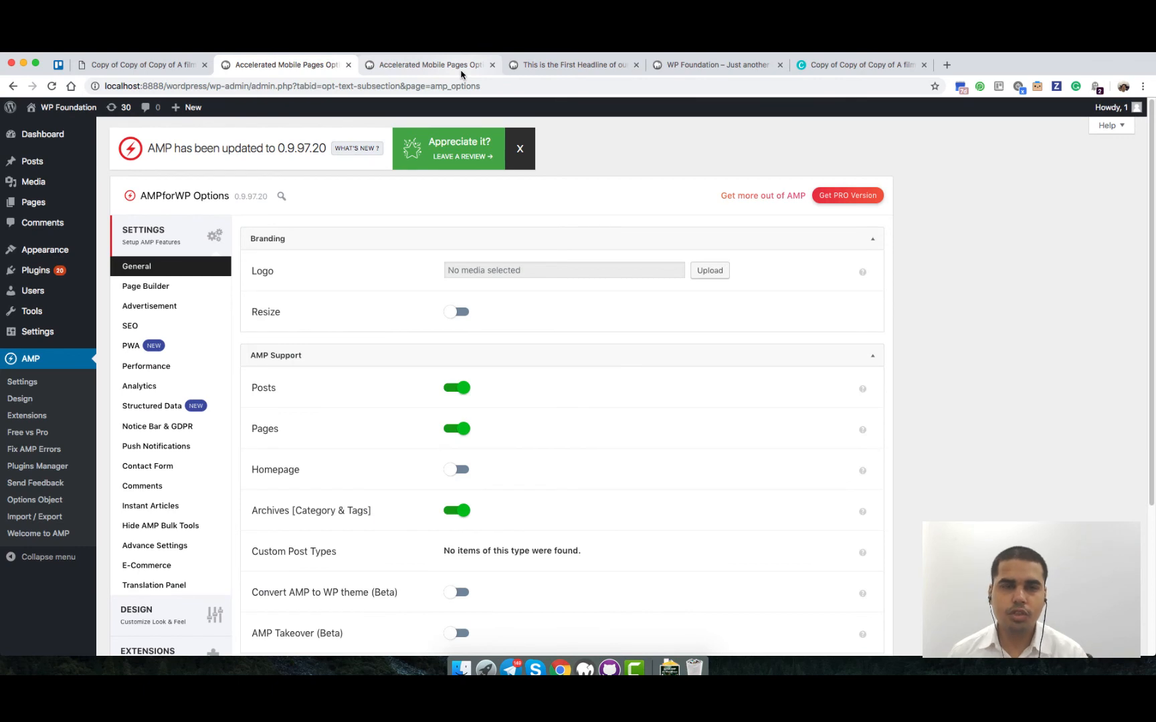